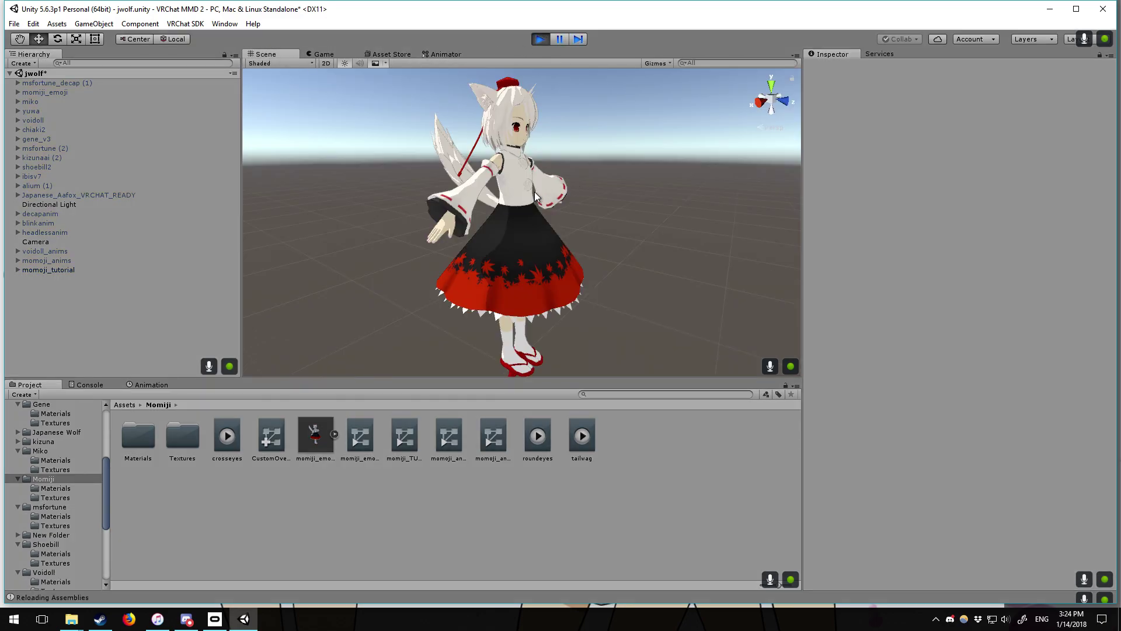
# Exit Play mode and inspect the momoji_tutorial avatar's tail from behind and from the front
pyautogui.click(535, 193)
pyautogui.click(49, 270)
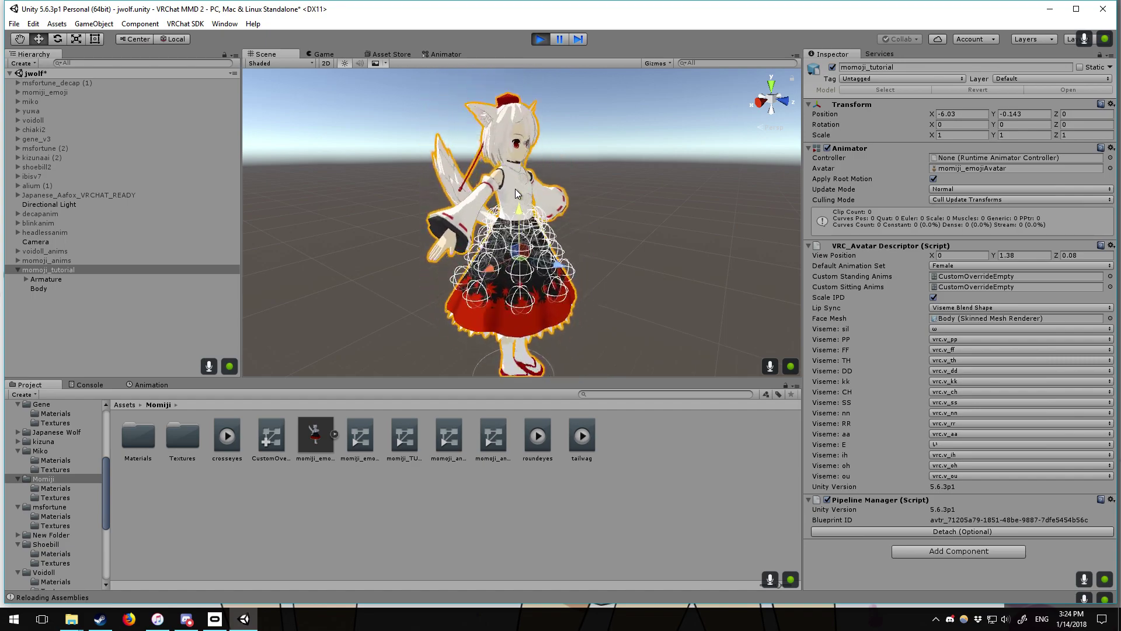
pyautogui.click(539, 40)
pyautogui.keyDown('alt'); pyautogui.moveTo(594, 199); pyautogui.dragTo(562, 201); pyautogui.keyUp('alt')
pyautogui.click(702, 195)
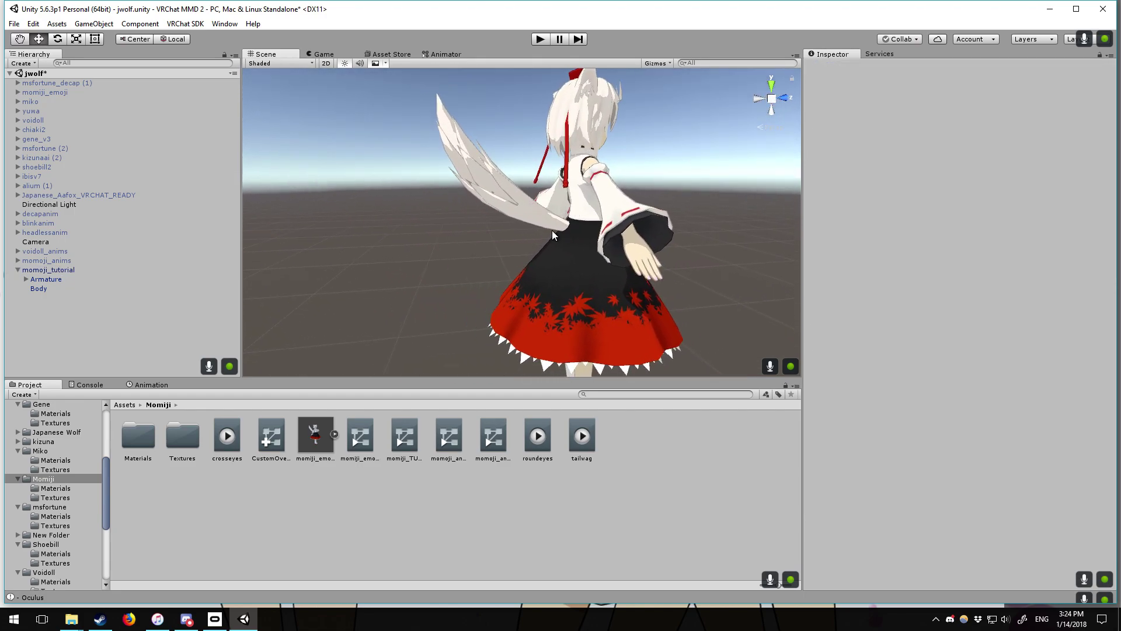
pyautogui.keyDown('alt'); pyautogui.moveTo(602, 220); pyautogui.dragTo(419, 212); pyautogui.keyUp('alt')
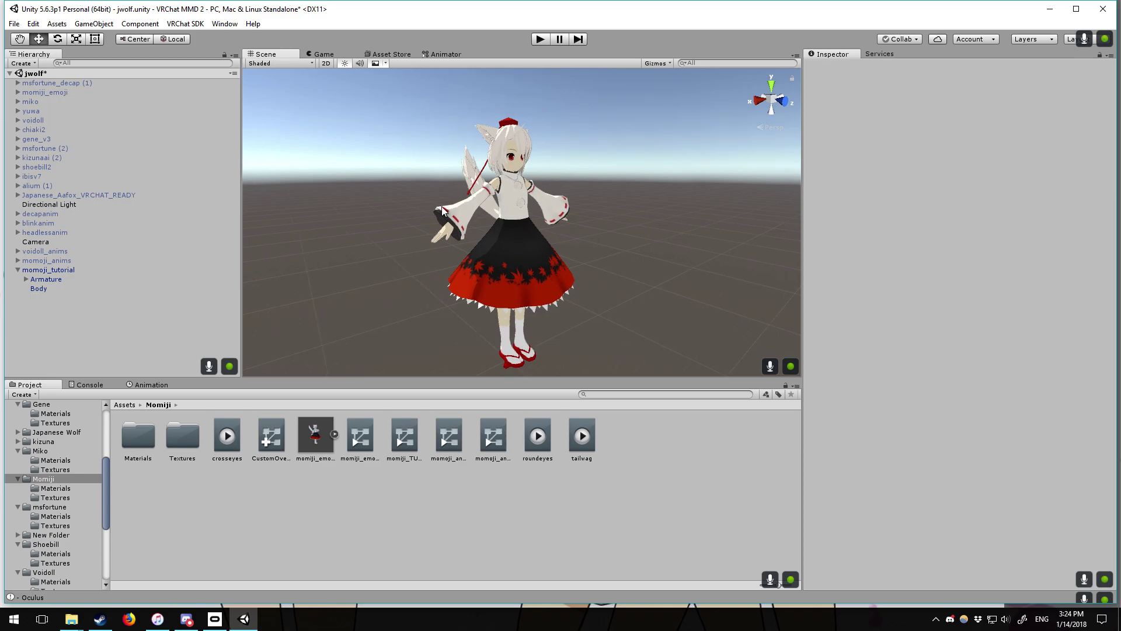
# Duplicate the momoji_tutorial avatar in the scene
pyautogui.click(440, 217)
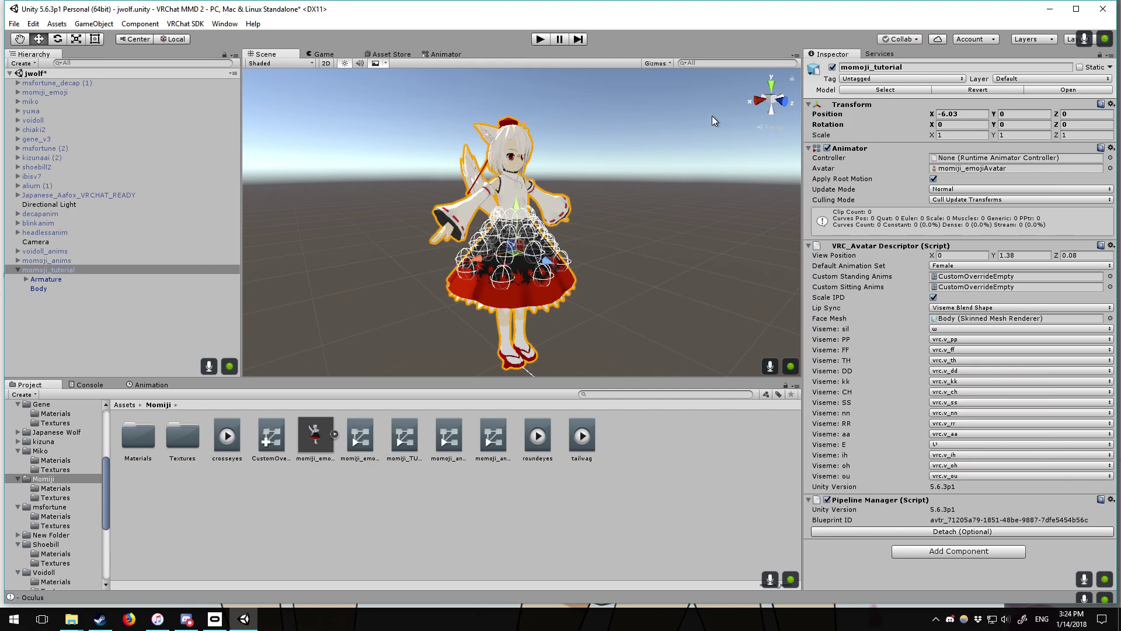
pyautogui.keyDown('alt'); pyautogui.moveTo(663, 180); pyautogui.dragTo(612, 176); pyautogui.keyUp('alt')
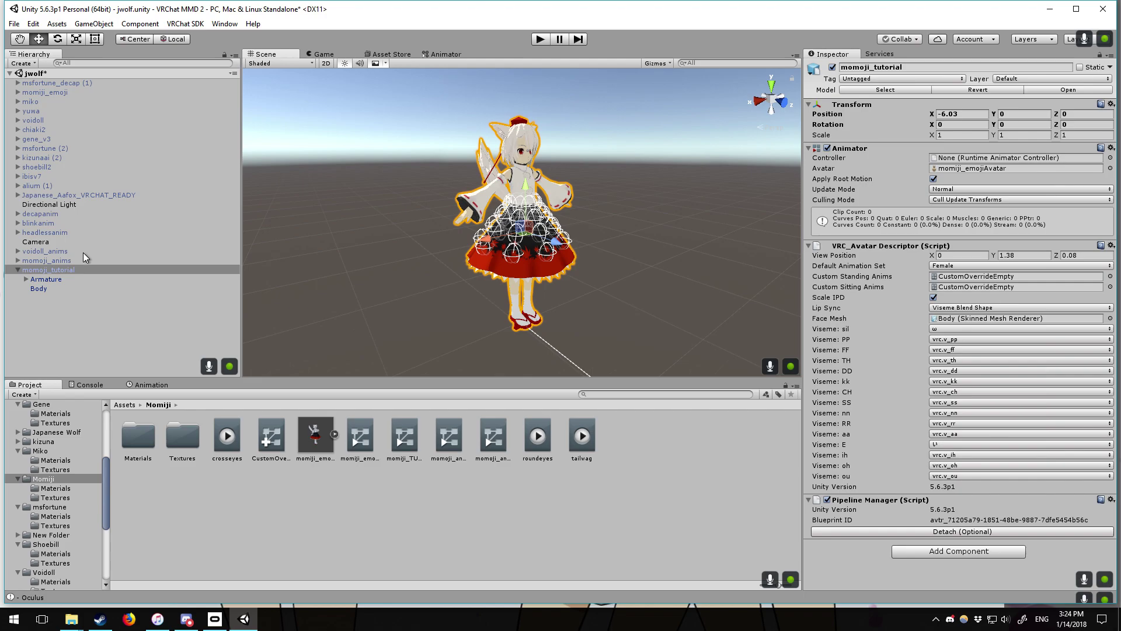
pyautogui.rightClick(41, 268)
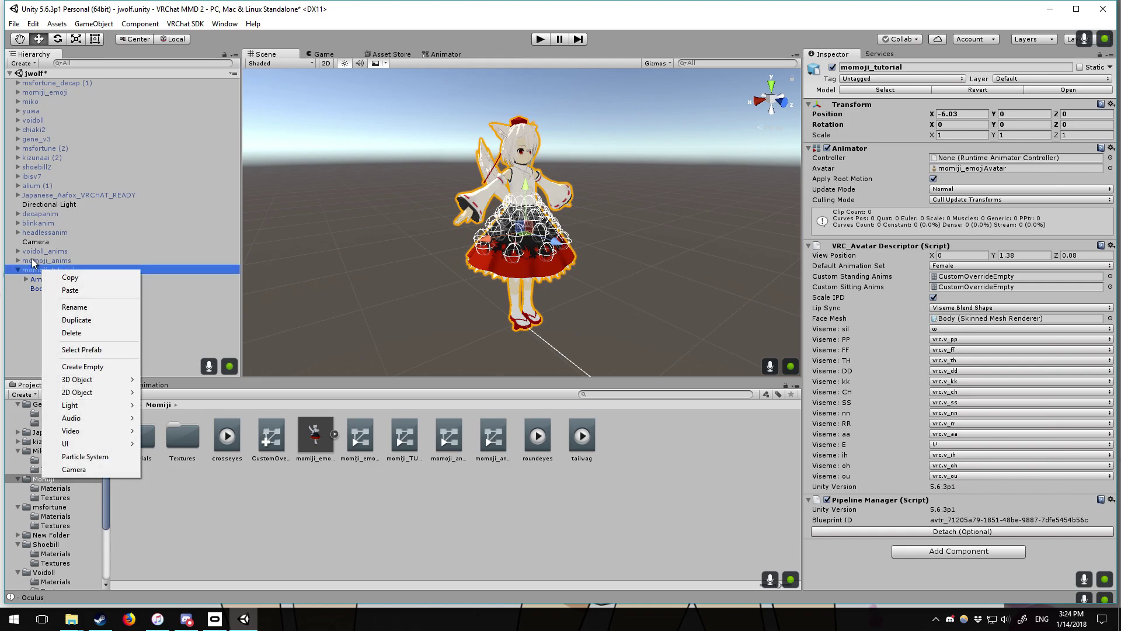
pyautogui.click(75, 322)
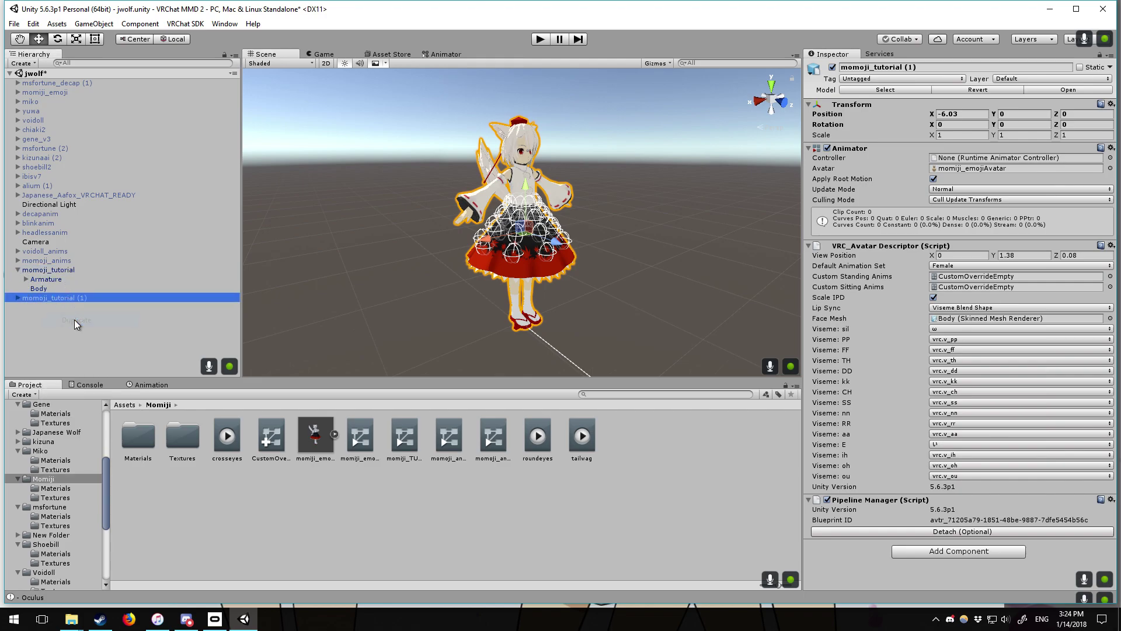
# Move the duplicated avatar away from the original along the Z axis to about Z 2.05
pyautogui.click(19, 270)
pyautogui.keyDown('alt'); pyautogui.moveTo(373, 233); pyautogui.dragTo(327, 257); pyautogui.keyUp('alt')
pyautogui.click(14, 271)
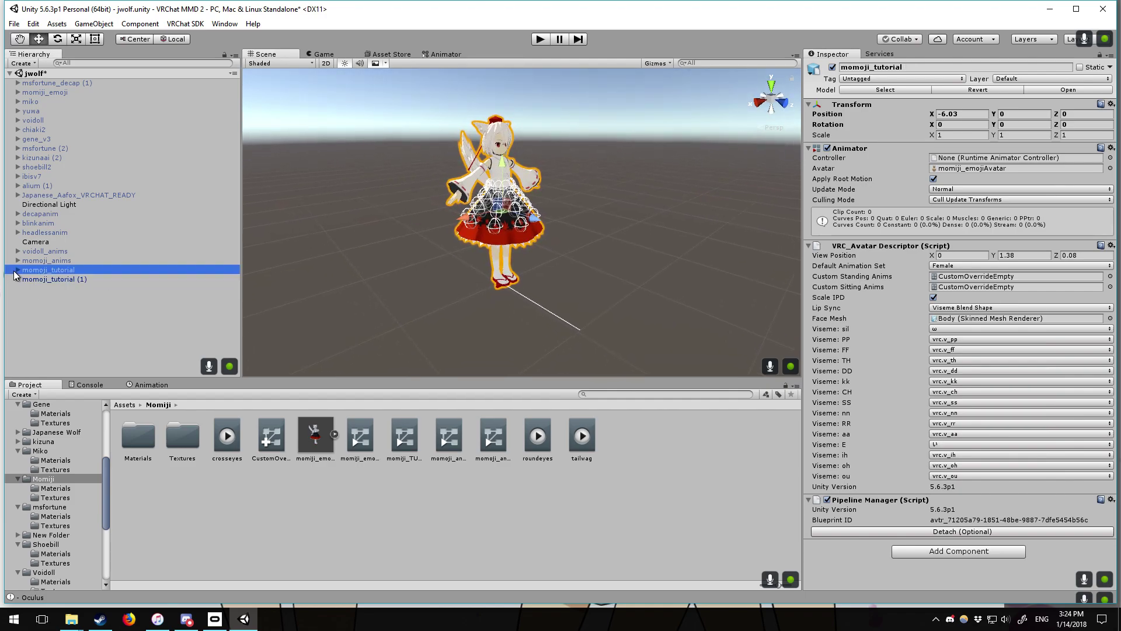
pyautogui.click(17, 269)
pyautogui.click(18, 270)
pyautogui.doubleClick(36, 278)
pyautogui.moveTo(583, 239); pyautogui.dragTo(529, 249)
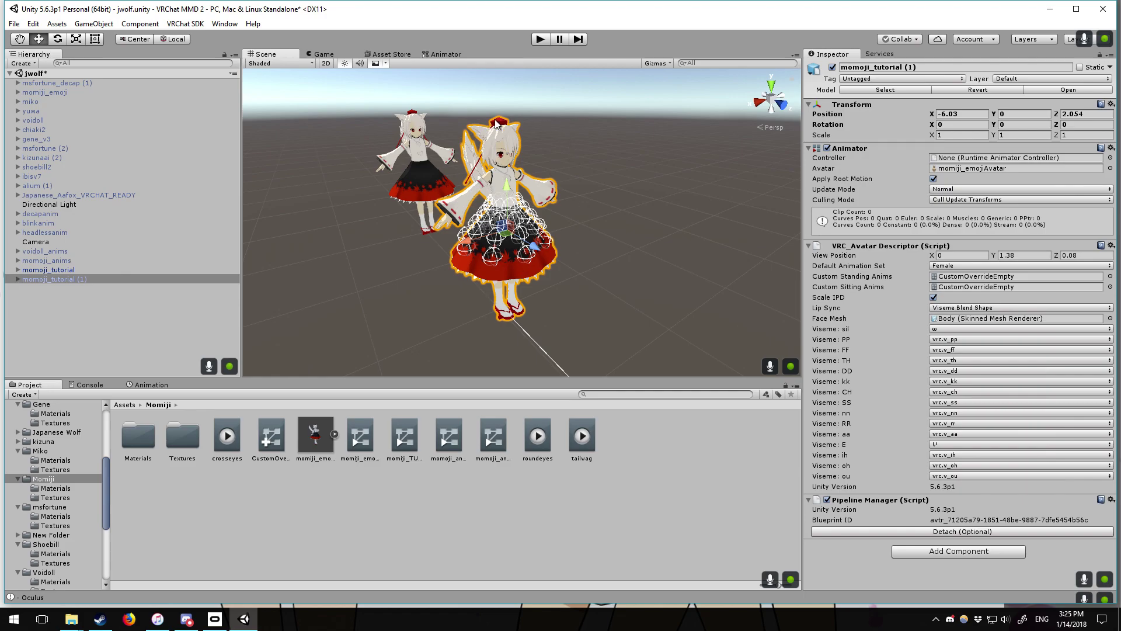
# Rename the duplicated avatar to momoji_tutorialanim
pyautogui.click(929, 67)
pyautogui.moveTo(925, 67); pyautogui.dragTo(904, 67)
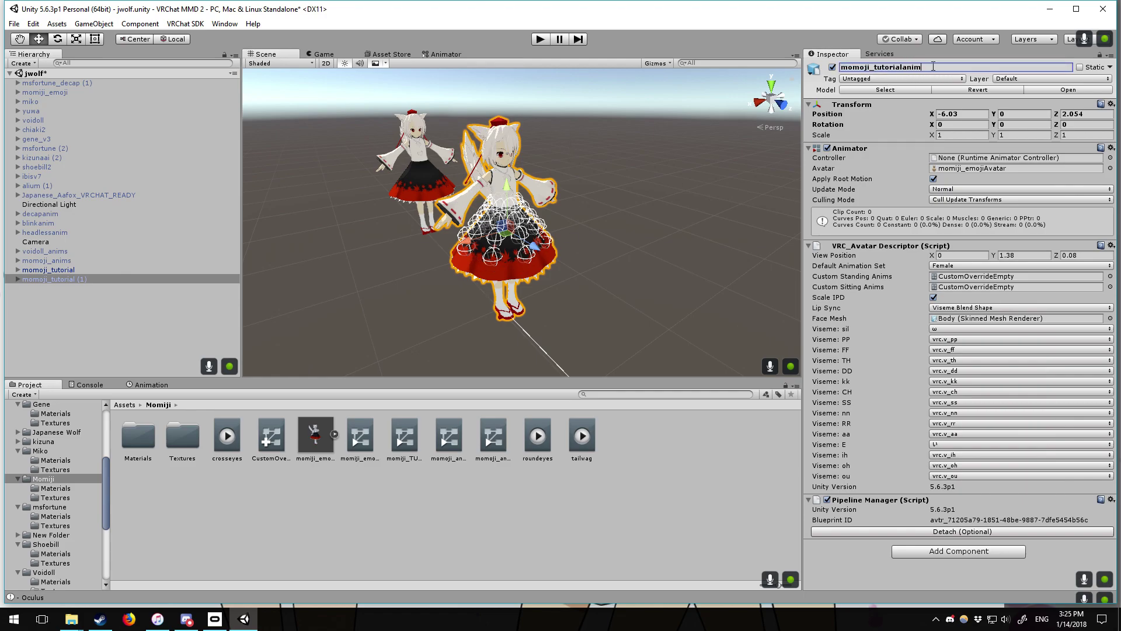
pyautogui.moveTo(668, 227); pyautogui.dragTo(613, 246, button='right')
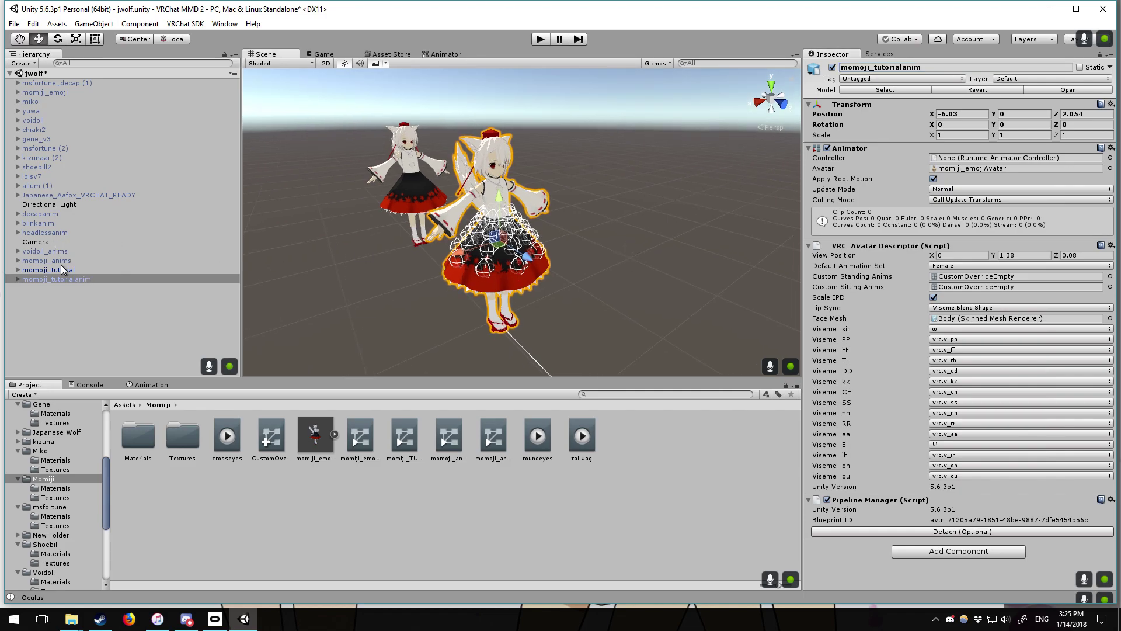
pyautogui.moveTo(535, 244); pyautogui.dragTo(583, 245, button='right')
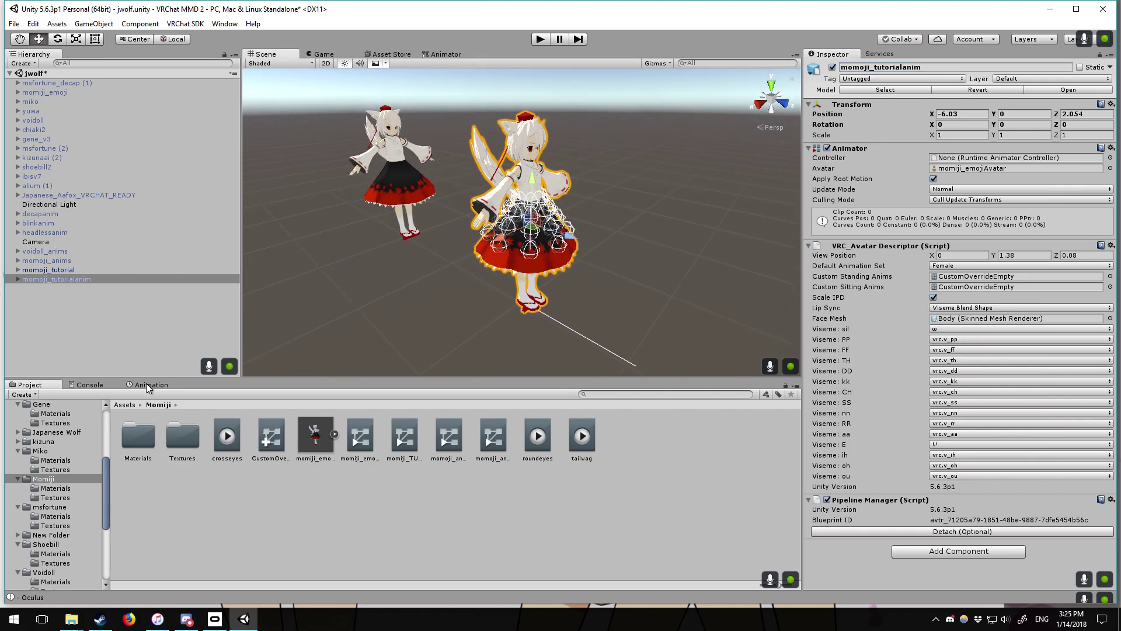
# Create an animation clip named tailwag_tutorial for momoji_tutorialanim in the Momiji assets folder
pyautogui.click(161, 386)
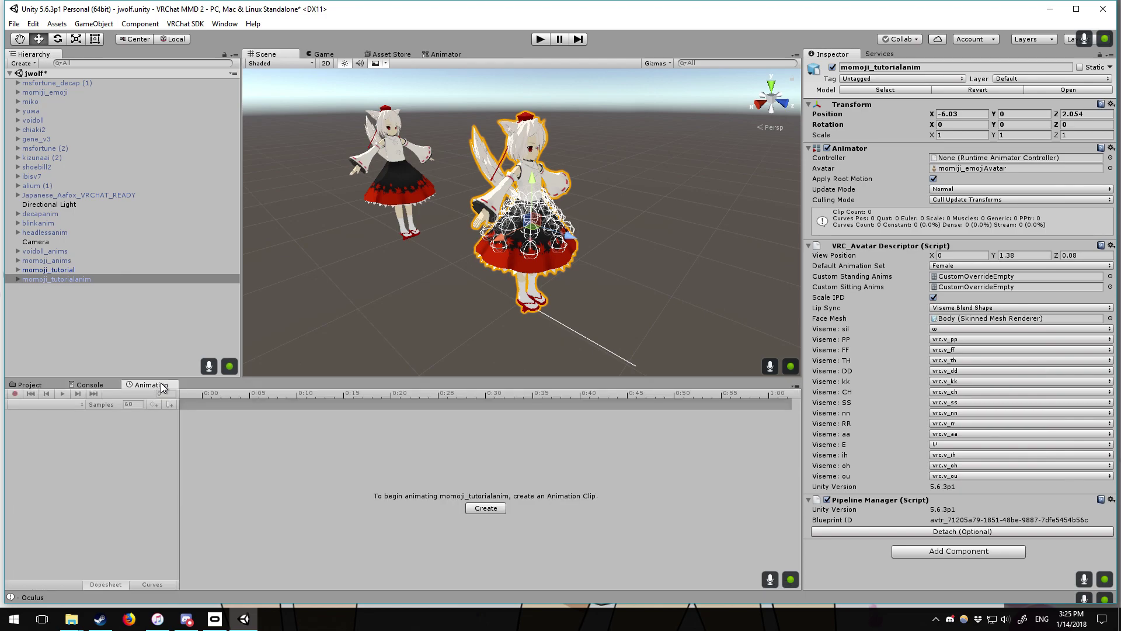
pyautogui.click(223, 24)
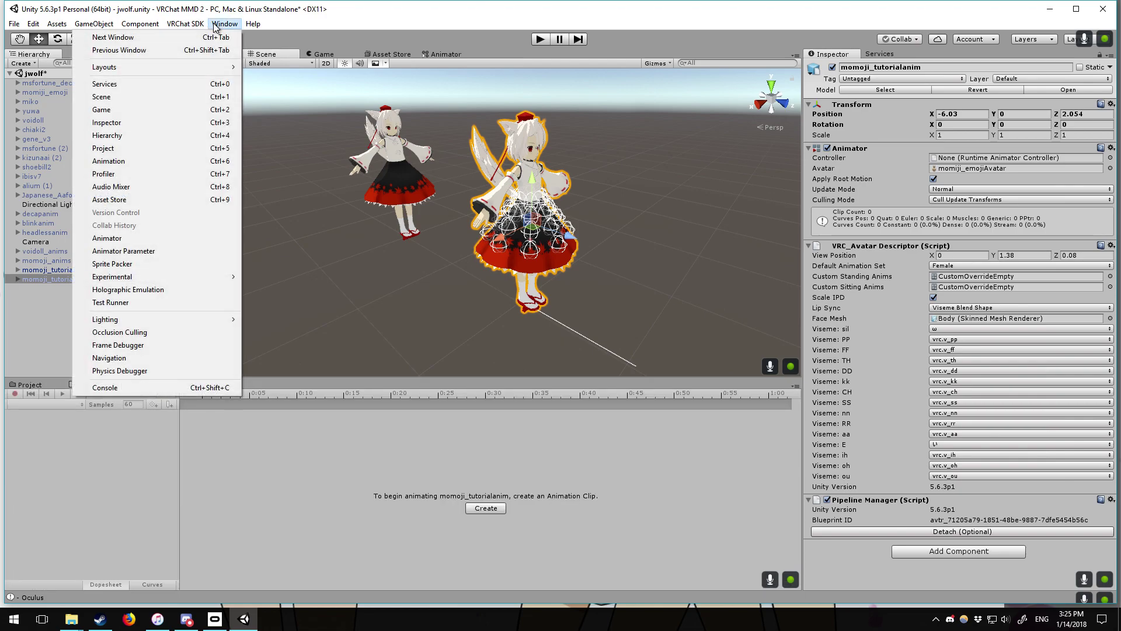
pyautogui.click(187, 164)
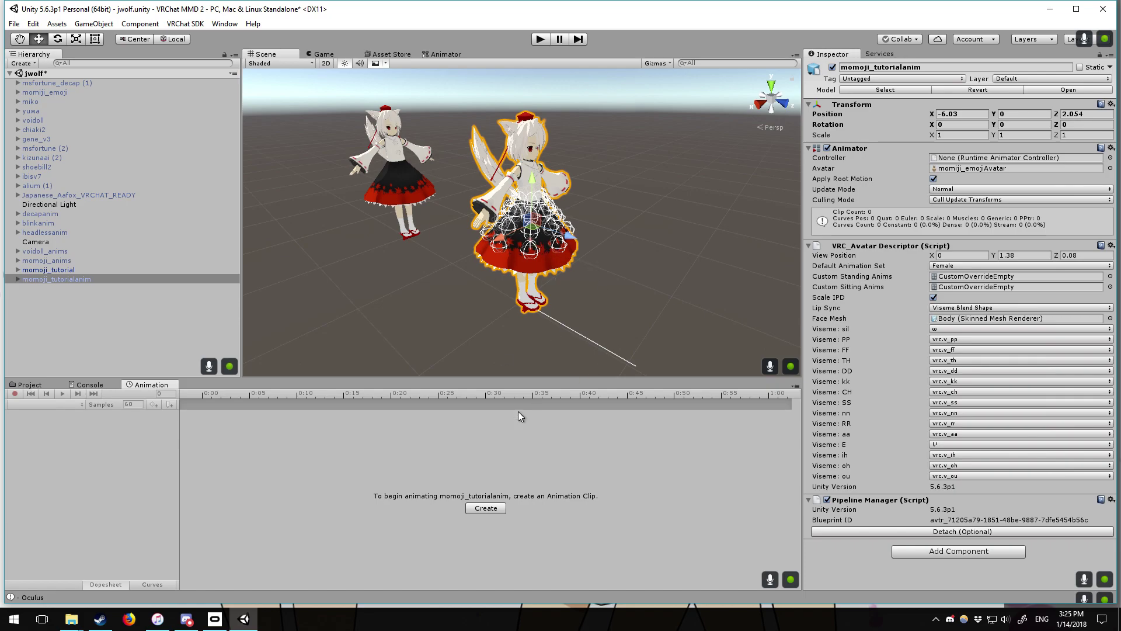
pyautogui.click(484, 508)
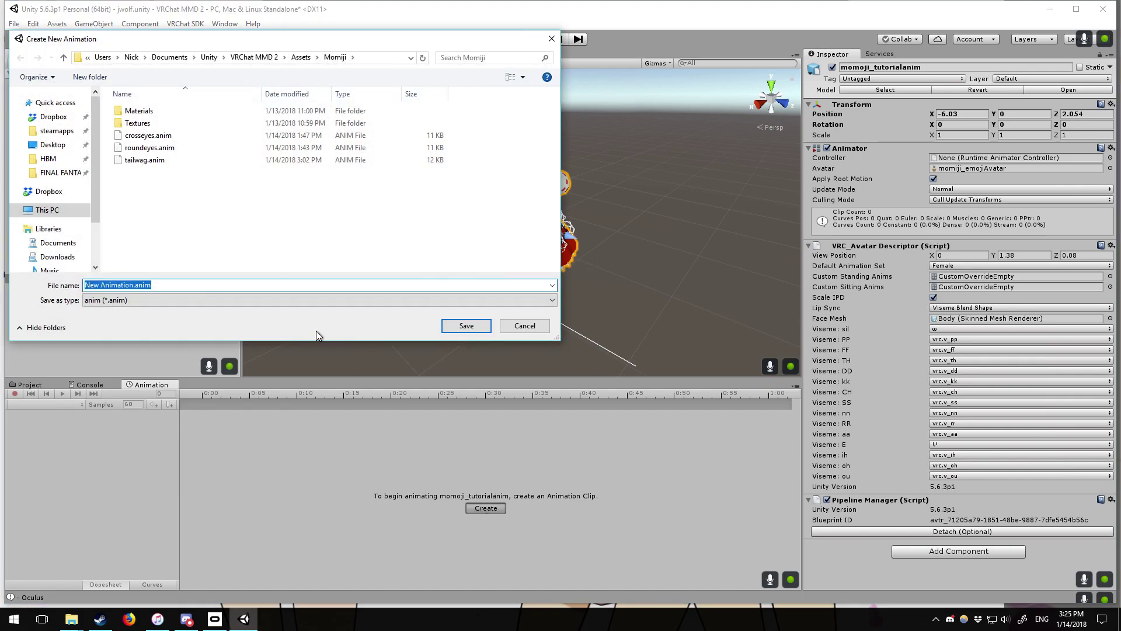
pyautogui.write('tailwag_tutorial')
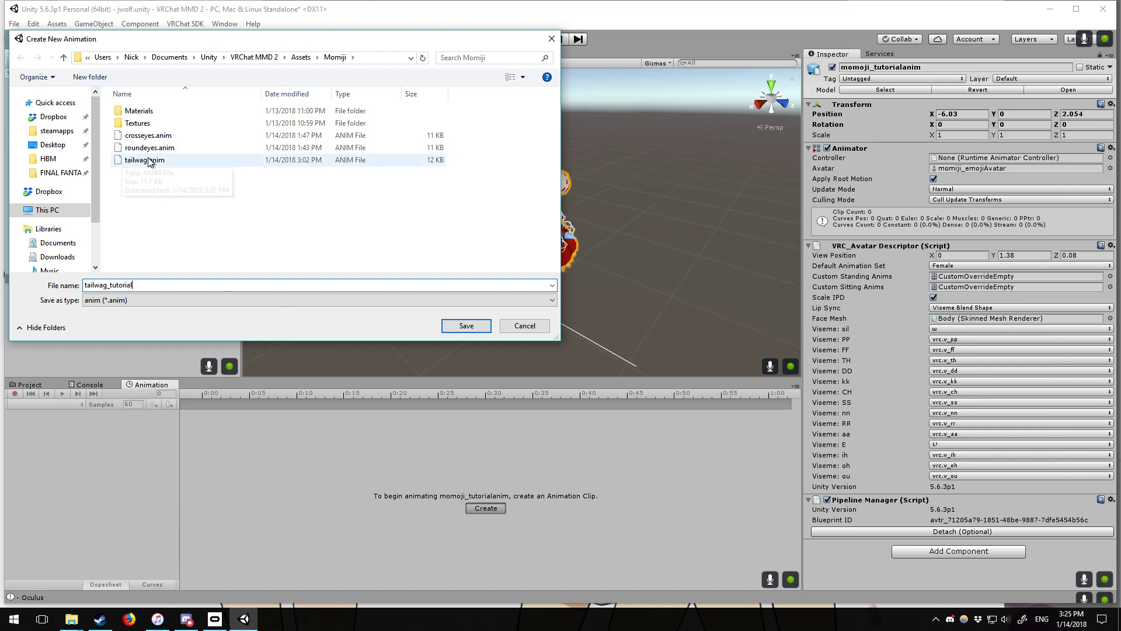
pyautogui.click(467, 326)
# Move momoji_tutorialanim farther from the original avatar along the Z axis to about Z 2.68
pyautogui.moveTo(509, 252)
pyautogui.mouseDown(button='right')
pyautogui.moveTo(488, 229)
pyautogui.moveTo(534, 197)
pyautogui.moveTo(513, 232)
pyautogui.mouseUp(button='right')
pyautogui.press('w')
pyautogui.moveTo(524, 240); pyautogui.dragTo(727, 284)
pyautogui.moveTo(561, 256); pyautogui.dragTo(564, 277, button='right')
pyautogui.press('w')
pyautogui.press('s')
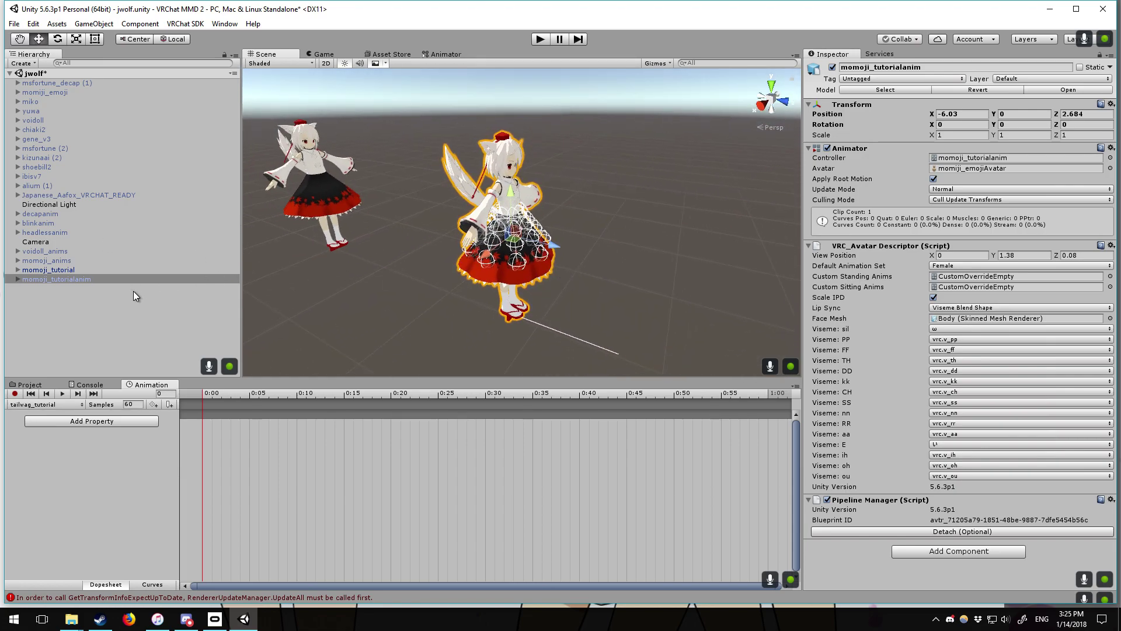
# Add the Transform Rotation property of the ButtTail0 bone, found under Armature and Hips, to the tailwag_tutorial clip
pyautogui.click(107, 421)
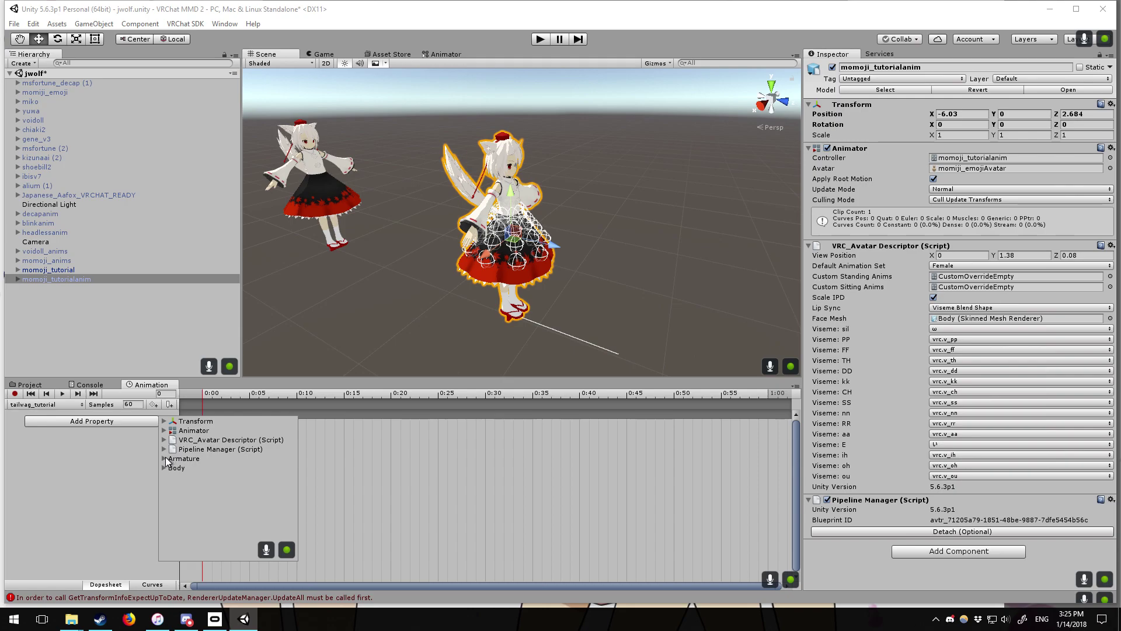
pyautogui.click(164, 458)
pyautogui.click(172, 497)
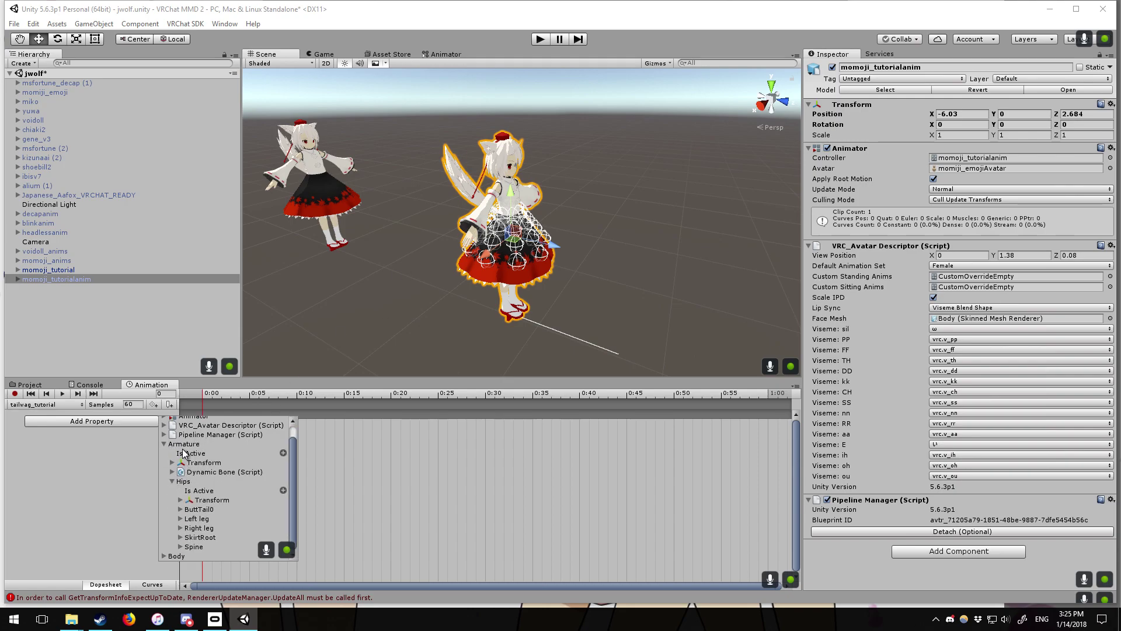
pyautogui.click(181, 509)
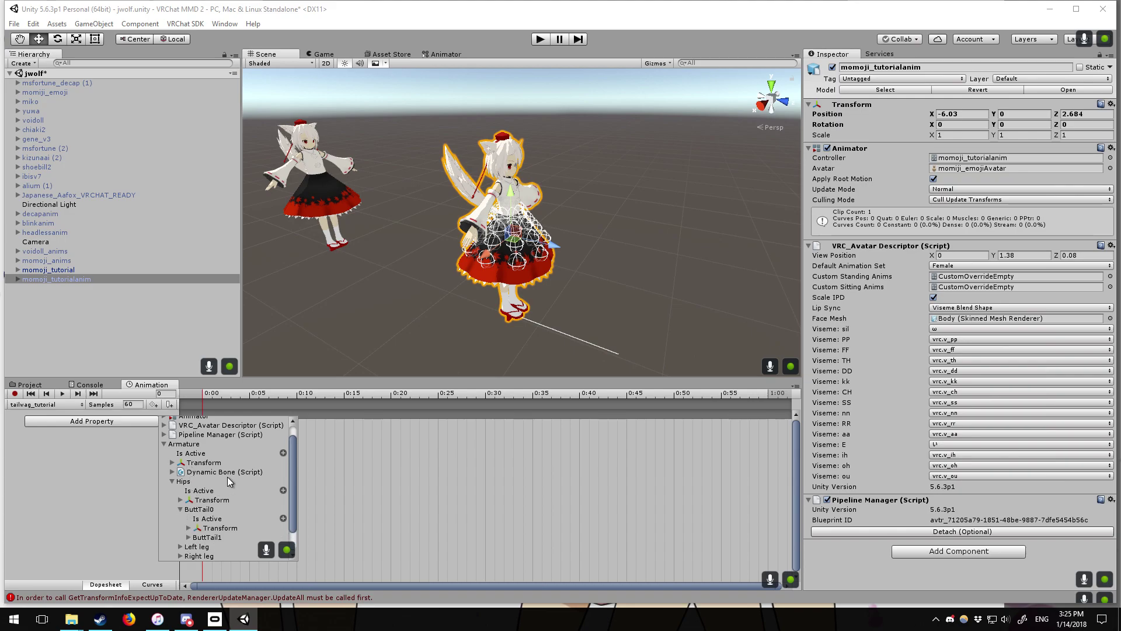
pyautogui.scroll(-1, 211, 508)
pyautogui.click(189, 509)
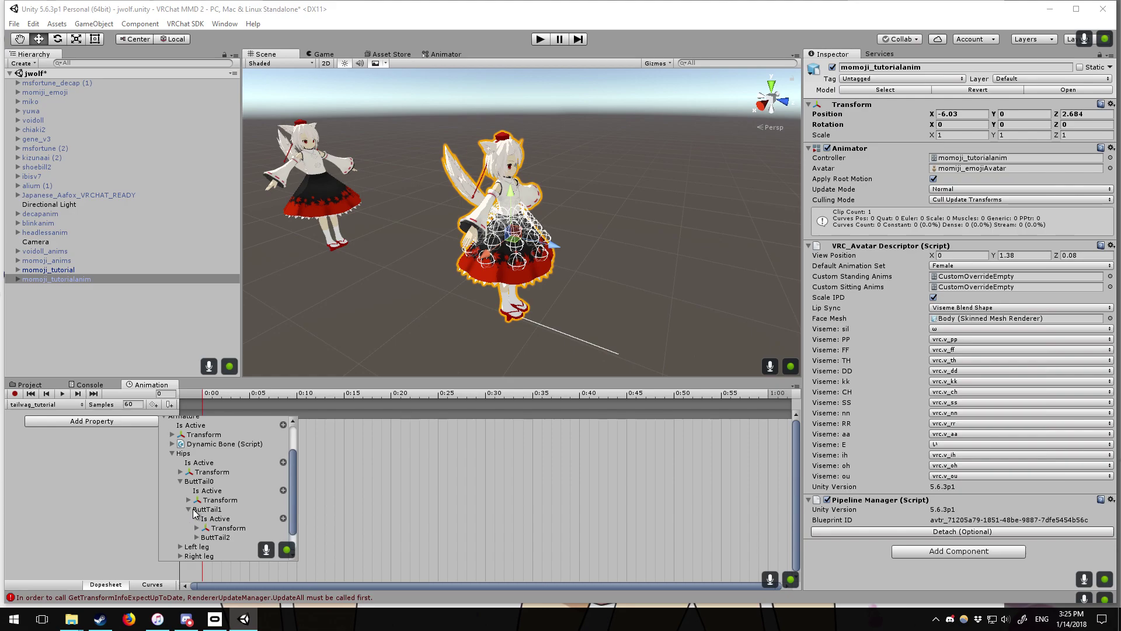
pyautogui.click(188, 509)
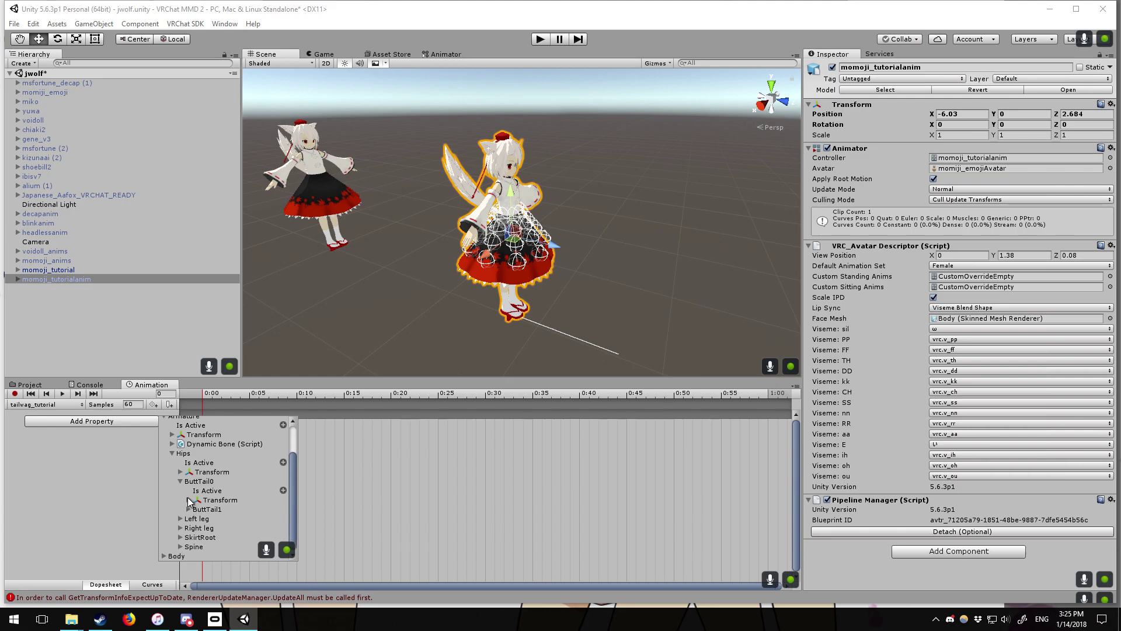
pyautogui.scroll(1, 184, 486)
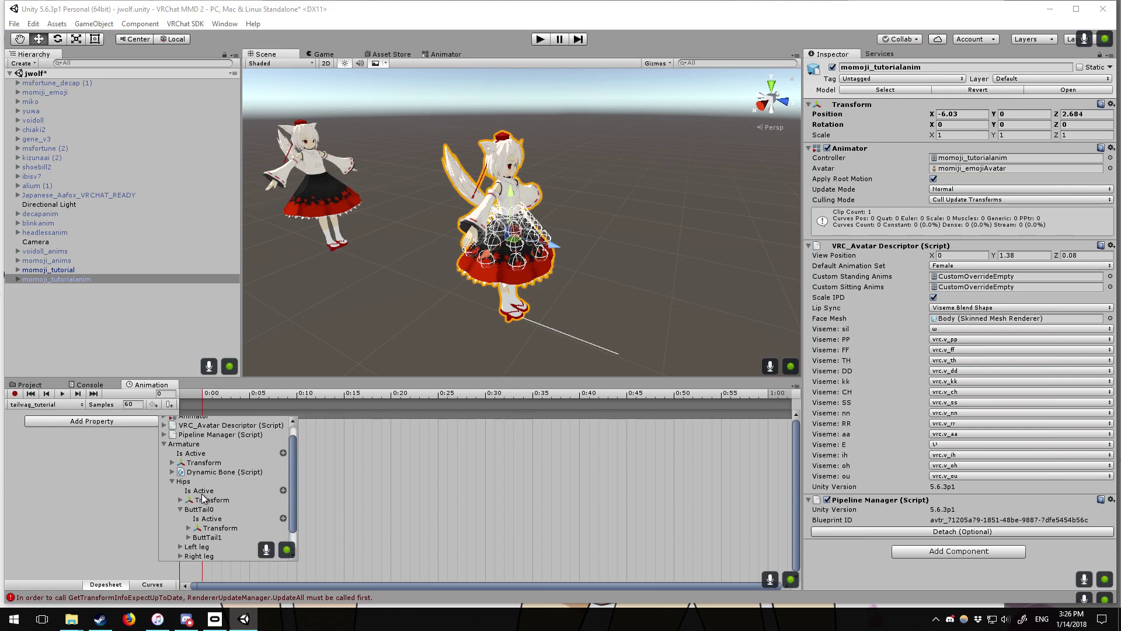
pyautogui.click(197, 528)
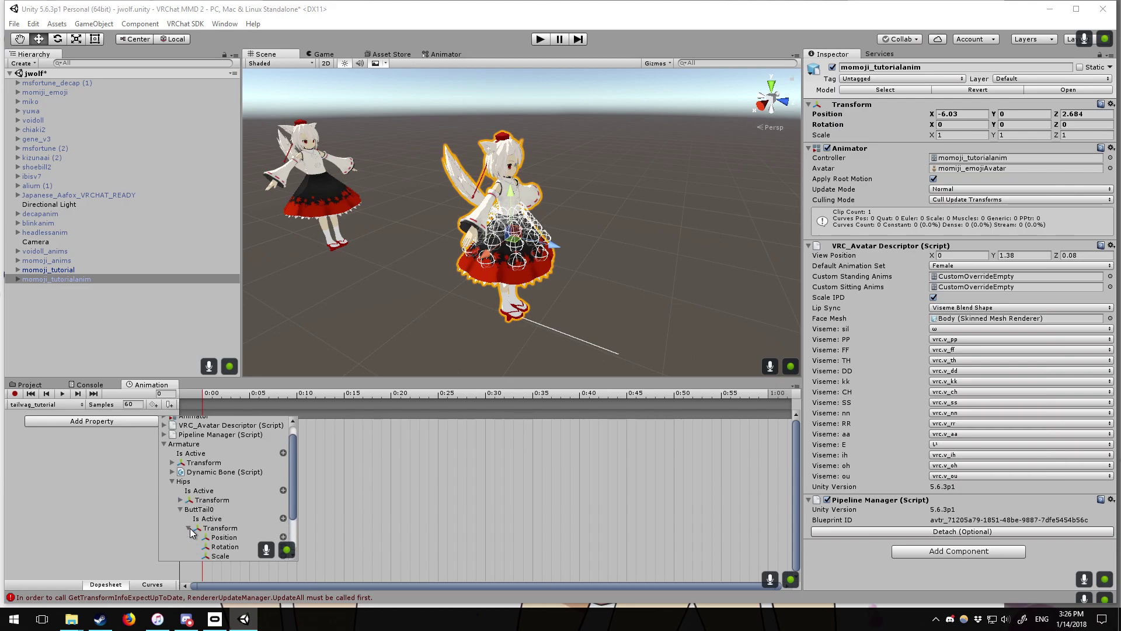
pyautogui.scroll(-2, 205, 514)
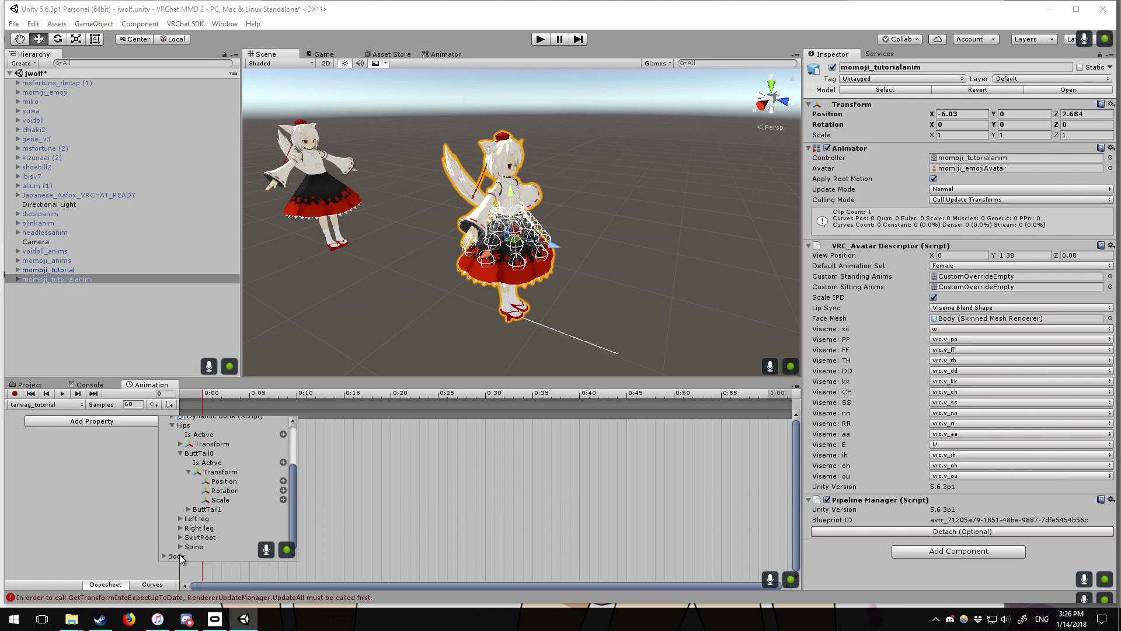
pyautogui.click(283, 490)
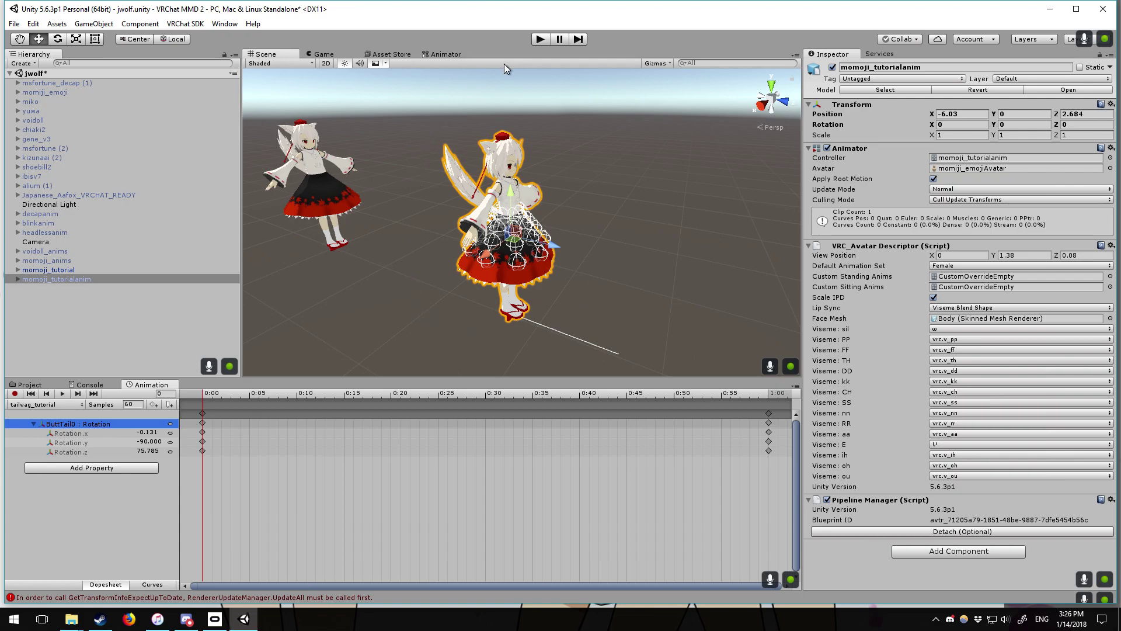
# Delete the ButtTail0 rotation keyframes at 1:00, keeping only those at 0:00
pyautogui.click(769, 414)
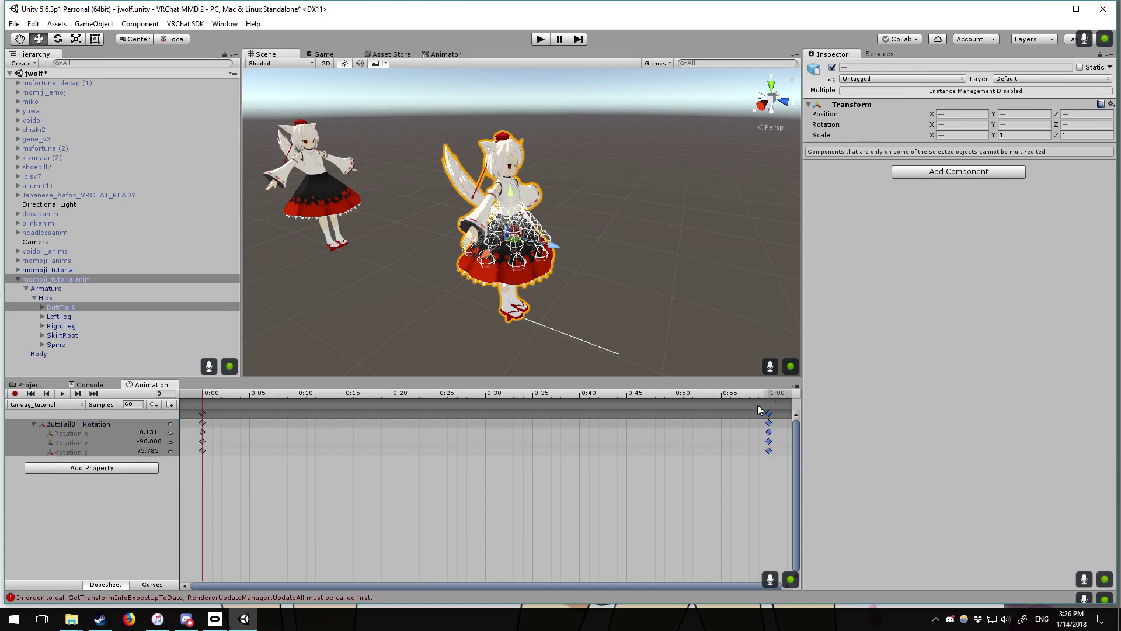
pyautogui.press('Delete')
# Frame the momoji_tutorialanim avatar in the scene and examine its tail from behind
pyautogui.moveTo(604, 244); pyautogui.dragTo(522, 303, button='right')
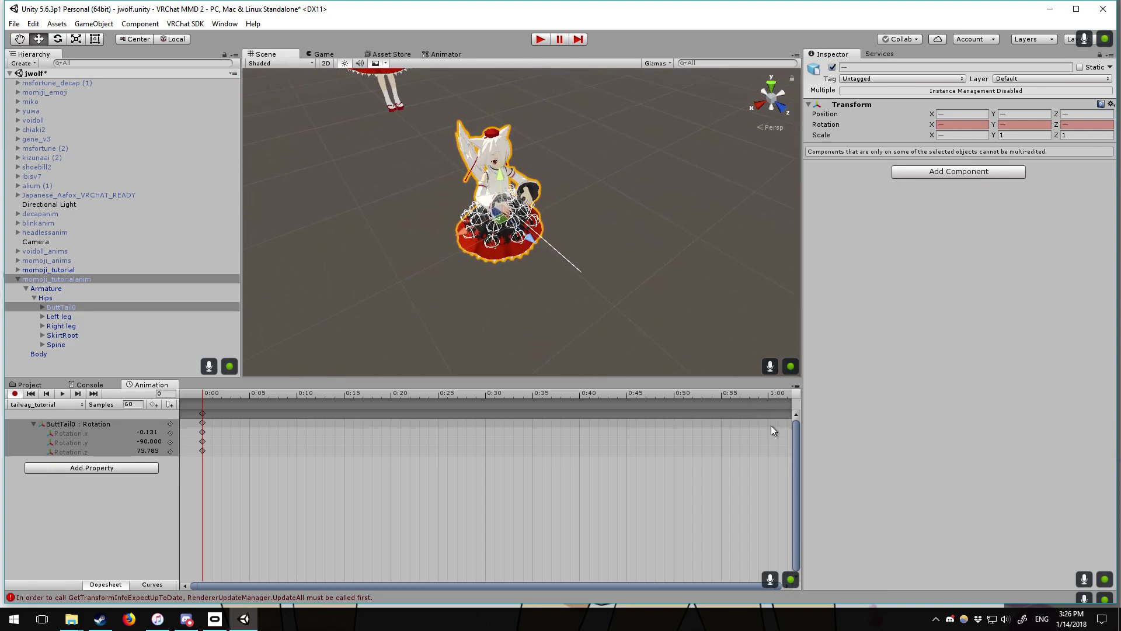
pyautogui.moveTo(598, 290); pyautogui.dragTo(647, 229, button='right')
pyautogui.scroll(3, 461, 267)
pyautogui.scroll(-3, 461, 266)
pyautogui.moveTo(468, 260); pyautogui.dragTo(498, 203, button='right')
pyautogui.keyDown('alt'); pyautogui.moveTo(550, 299); pyautogui.dragTo(621, 304); pyautogui.keyUp('alt')
pyautogui.moveTo(577, 298); pyautogui.dragTo(457, 243, button='right')
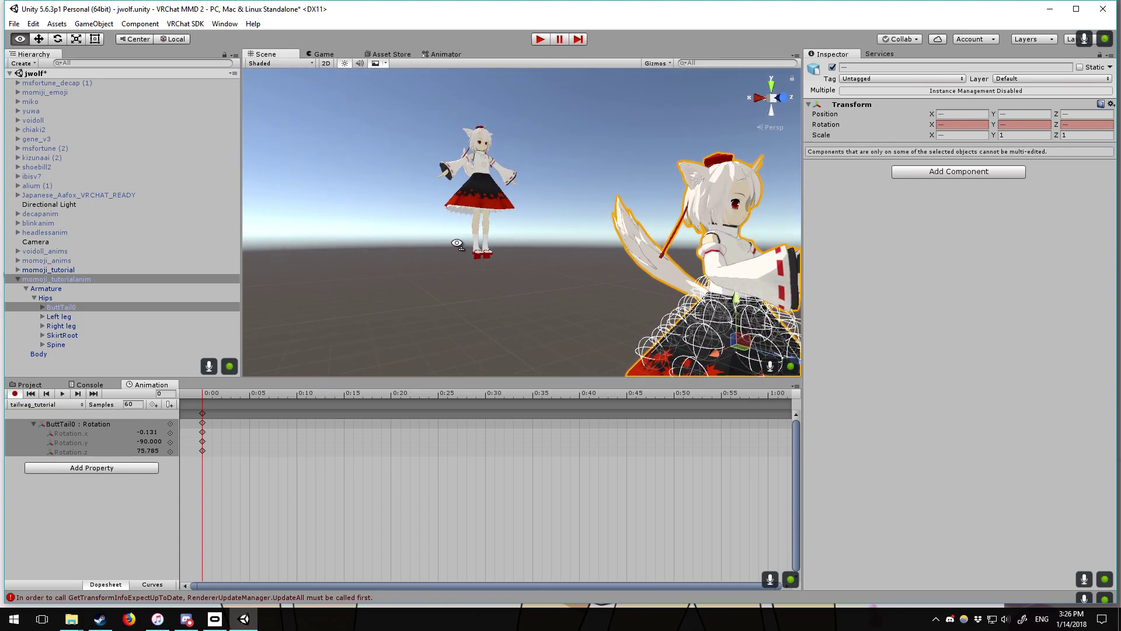
pyautogui.press('f')
pyautogui.keyDown('alt'); pyautogui.moveTo(409, 192); pyautogui.dragTo(775, 260); pyautogui.keyUp('alt')
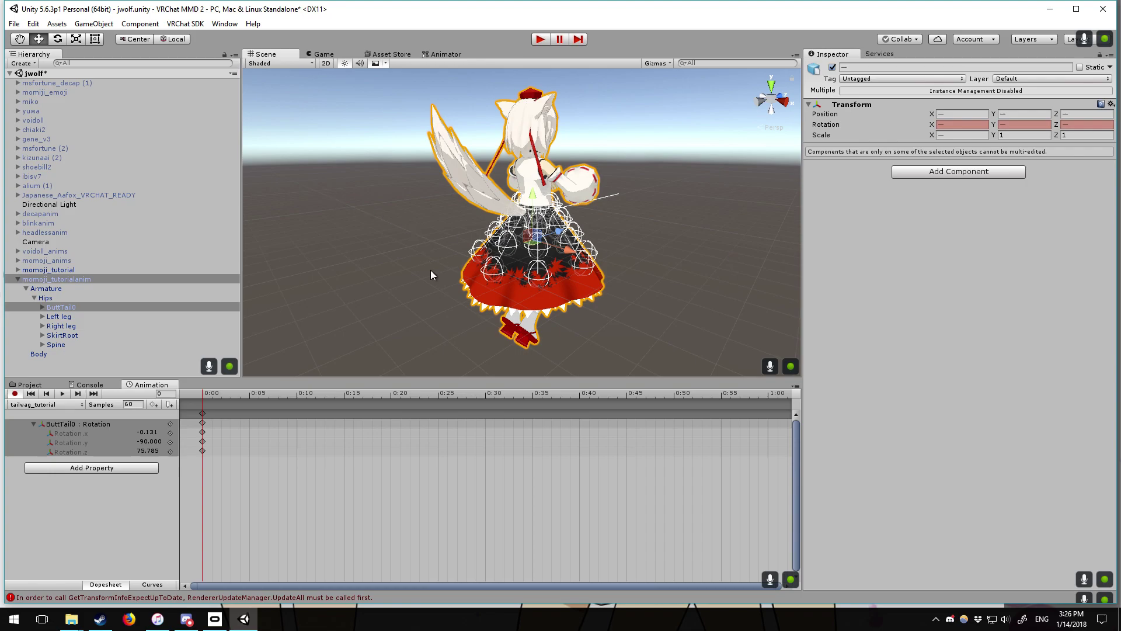
pyautogui.keyDown('alt'); pyautogui.moveTo(485, 205); pyautogui.dragTo(677, 203); pyautogui.keyUp('alt')
pyautogui.keyDown('alt'); pyautogui.moveTo(534, 301); pyautogui.dragTo(456, 300); pyautogui.keyUp('alt')
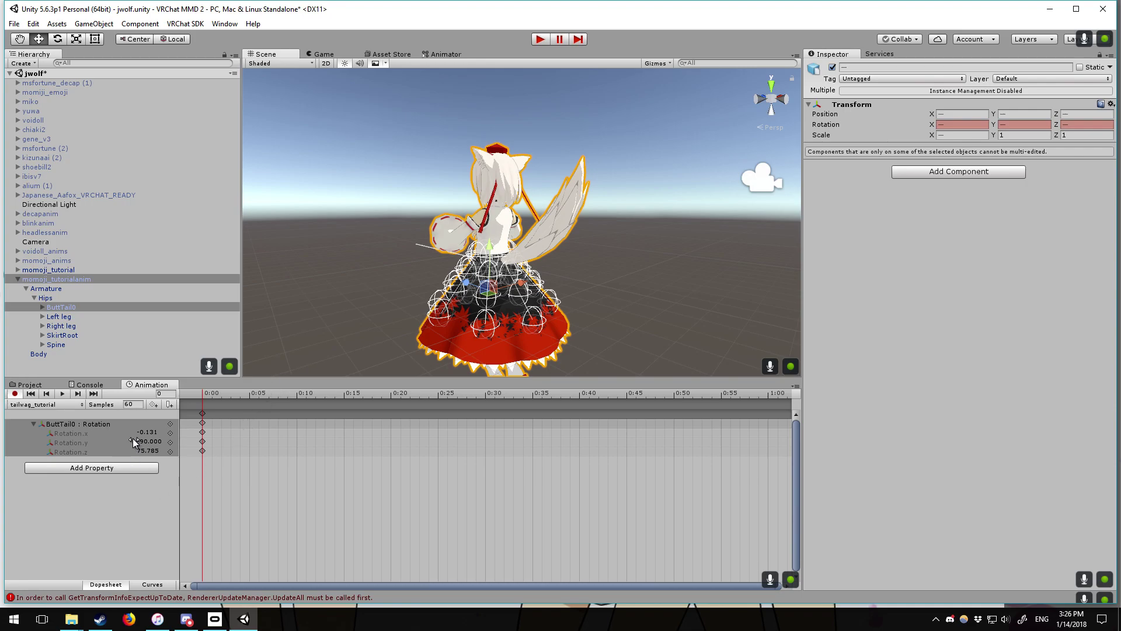
# Try adjusting the Y rotation of the ButtTail0 keyframe at 0:00 and set it back to -90
pyautogui.moveTo(133, 444); pyautogui.dragTo(745, 390)
pyautogui.click(203, 414)
pyautogui.moveTo(133, 442); pyautogui.dragTo(245, 496)
pyautogui.click(173, 462)
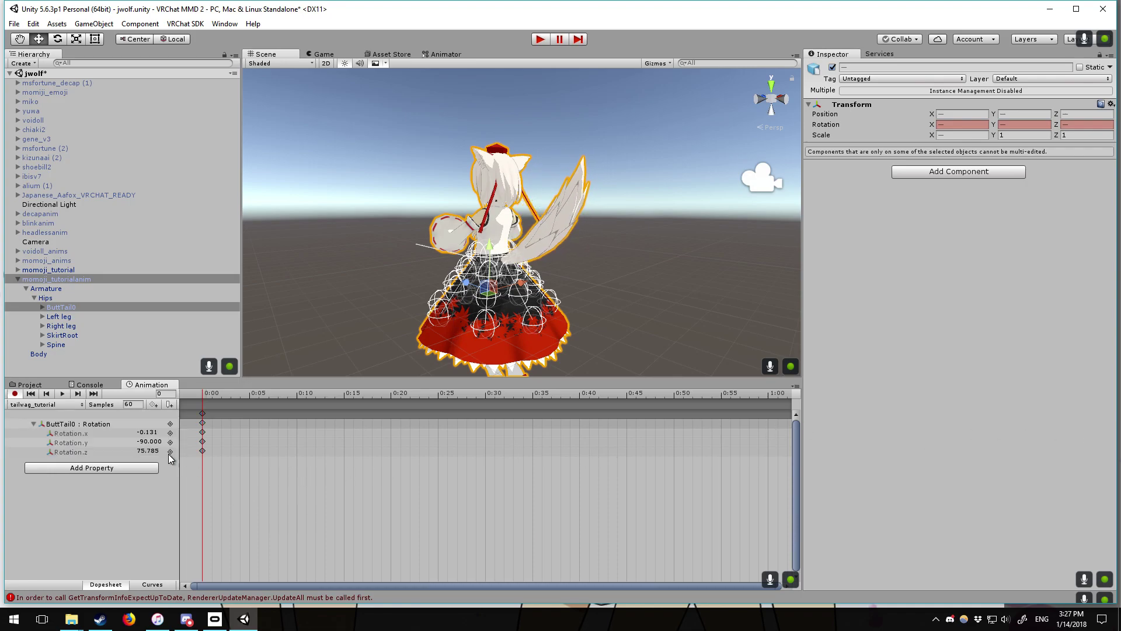
pyautogui.click(146, 442)
pyautogui.click(148, 444)
pyautogui.click(138, 441)
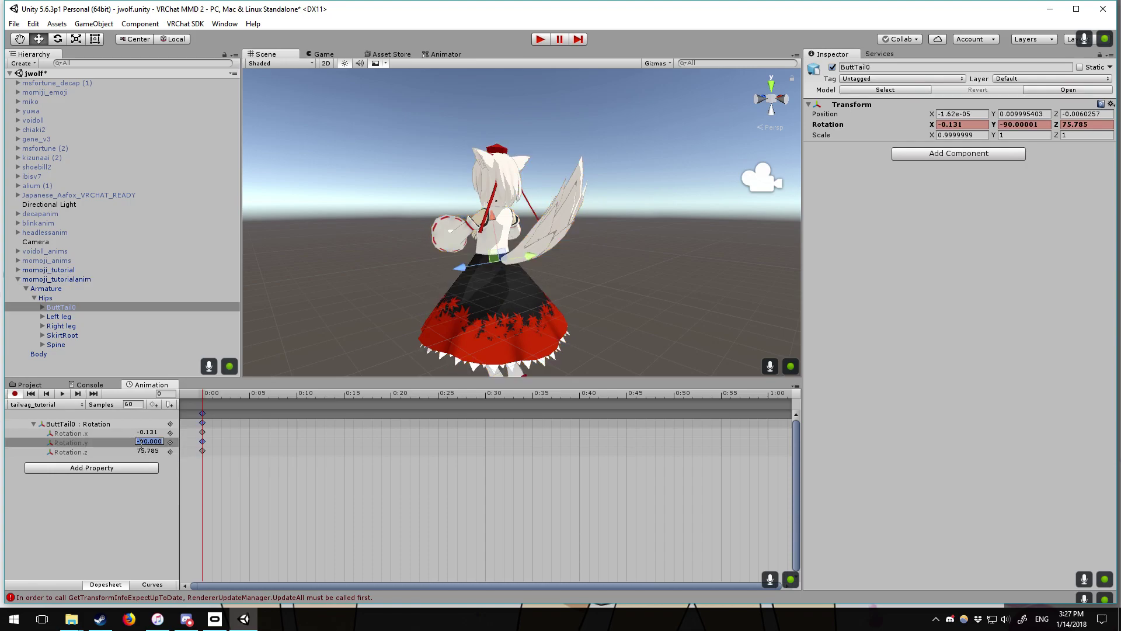
pyautogui.moveTo(130, 445)
pyautogui.mouseDown()
pyautogui.moveTo(151, 456)
pyautogui.moveTo(113, 451)
pyautogui.moveTo(194, 453)
pyautogui.moveTo(79, 446)
pyautogui.moveTo(132, 458)
pyautogui.mouseUp()
pyautogui.click(154, 442)
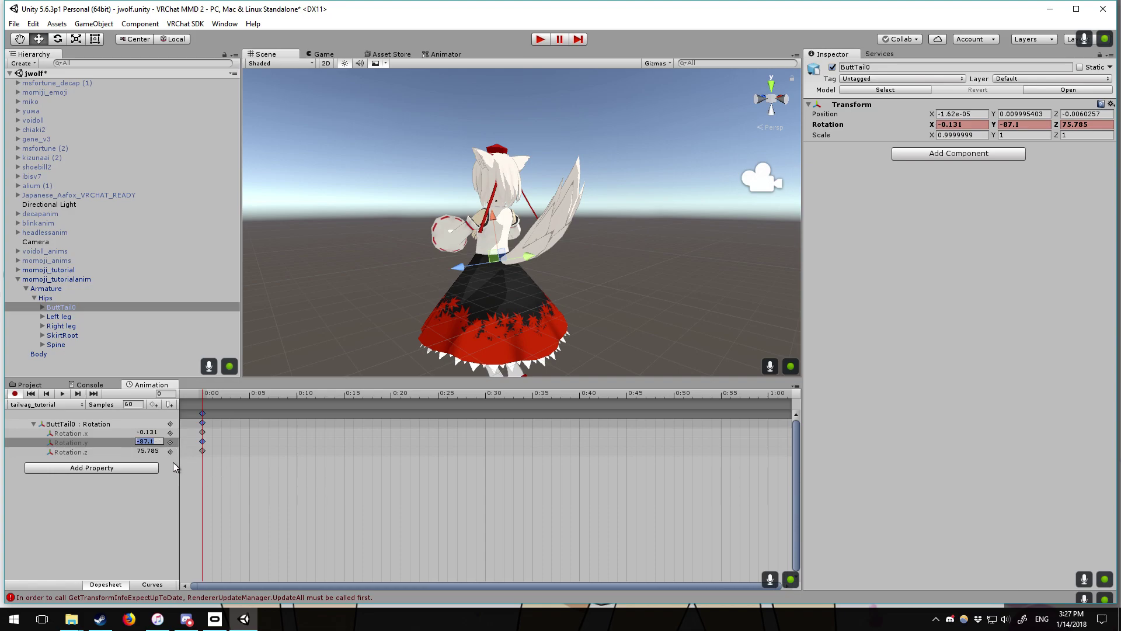
pyautogui.write('-+9')
pyautogui.write('0')
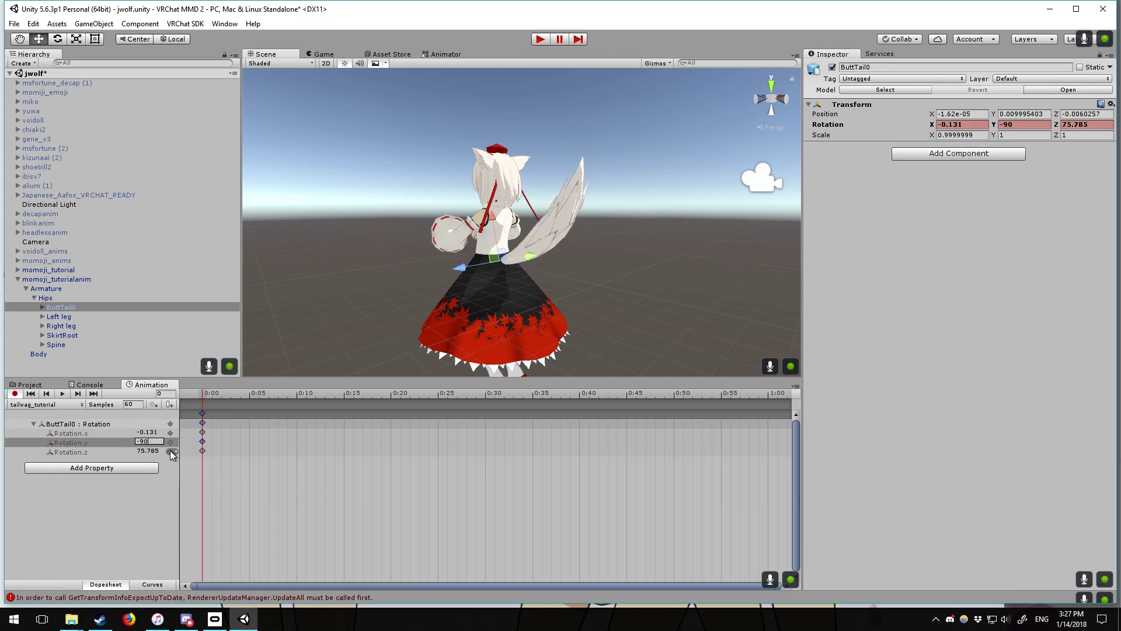
# Set the Z rotation of the ButtTail0 keyframe at 0:00 to 100 to lower the tail
pyautogui.click(260, 529)
pyautogui.click(133, 454)
pyautogui.write('95.9')
pyautogui.press('BackSpace')
pyautogui.press('BackSpace')
pyautogui.press('BackSpace')
pyautogui.press('BackSpace')
pyautogui.write('100.6')
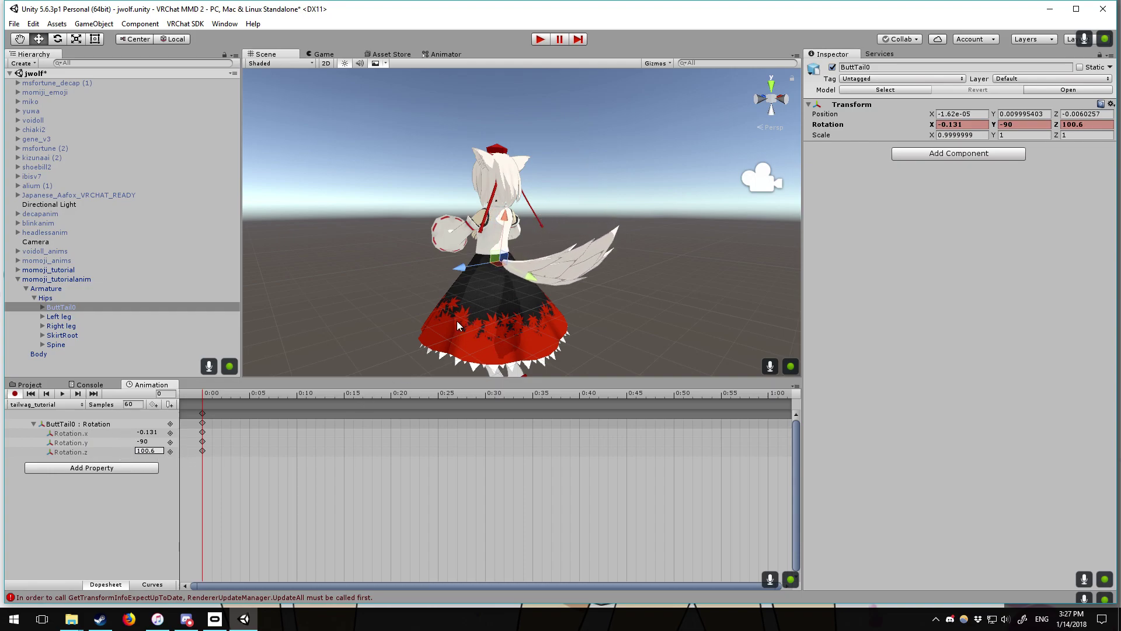
pyautogui.write('100')
pyautogui.click(277, 514)
# Viewing the avatar from behind, set the Y rotation of the ButtTail0 keyframe at 0:00 to -70
pyautogui.moveTo(497, 193); pyautogui.dragTo(601, 210, button='right')
pyautogui.press('w')
pyautogui.press('s')
pyautogui.moveTo(469, 267); pyautogui.dragTo(225, 243, button='right')
pyautogui.press('d')
pyautogui.press('w')
pyautogui.keyDown('alt'); pyautogui.moveTo(252, 254); pyautogui.dragTo(393, 241); pyautogui.keyUp('alt')
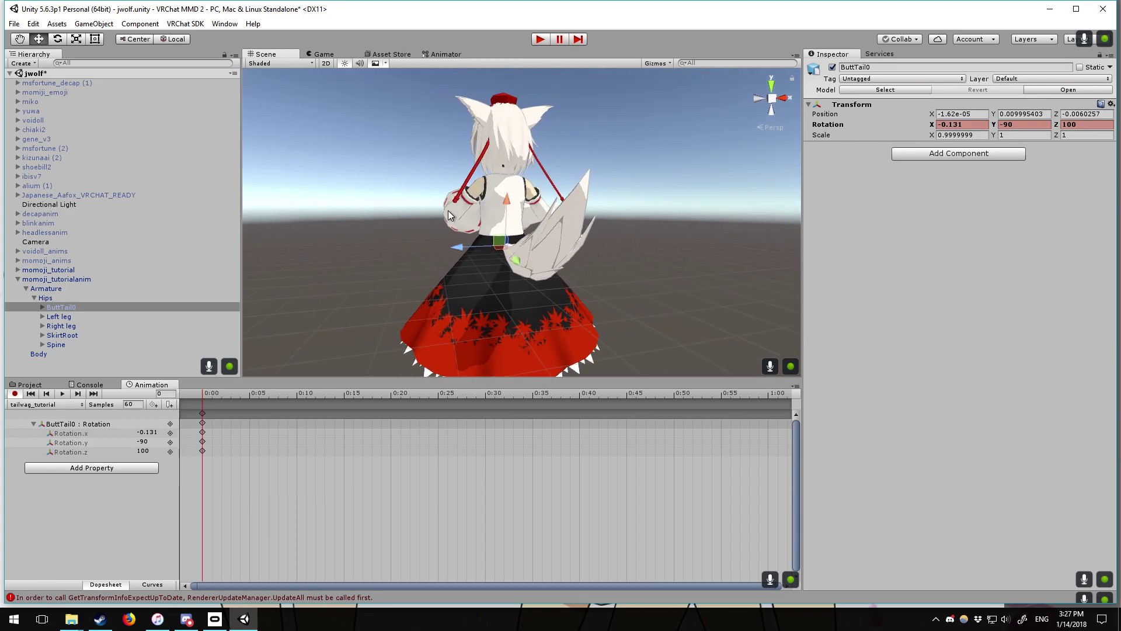
pyautogui.keyDown('alt'); pyautogui.moveTo(551, 223); pyautogui.dragTo(560, 267); pyautogui.keyUp('alt')
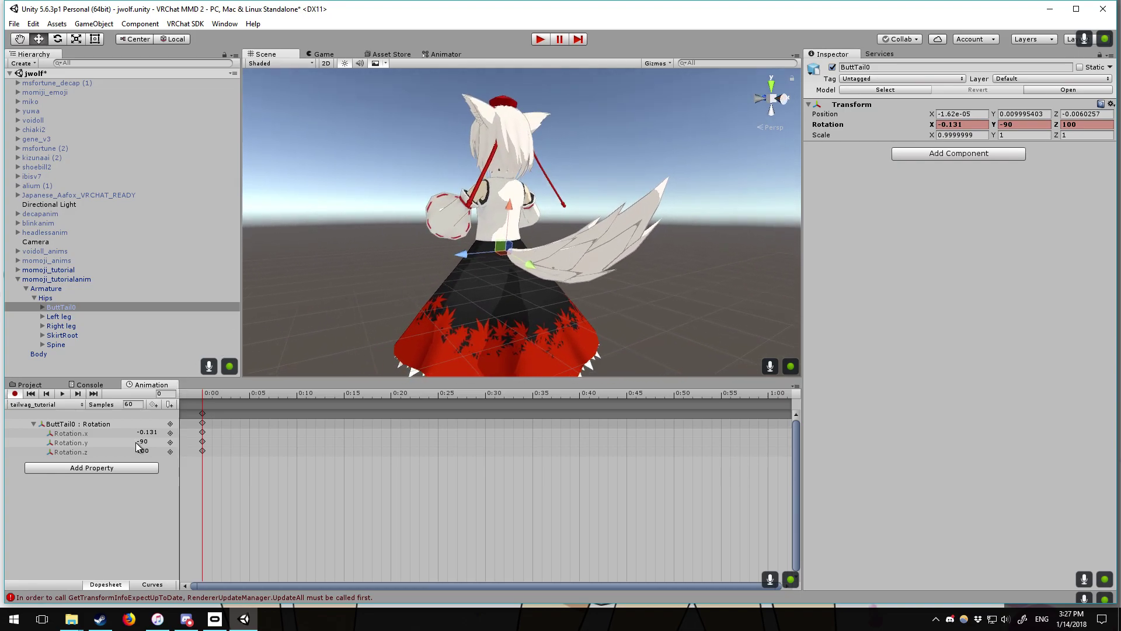
pyautogui.moveTo(135, 444); pyautogui.dragTo(181, 455)
pyautogui.keyDown('alt'); pyautogui.moveTo(728, 150); pyautogui.dragTo(608, 195); pyautogui.keyUp('alt')
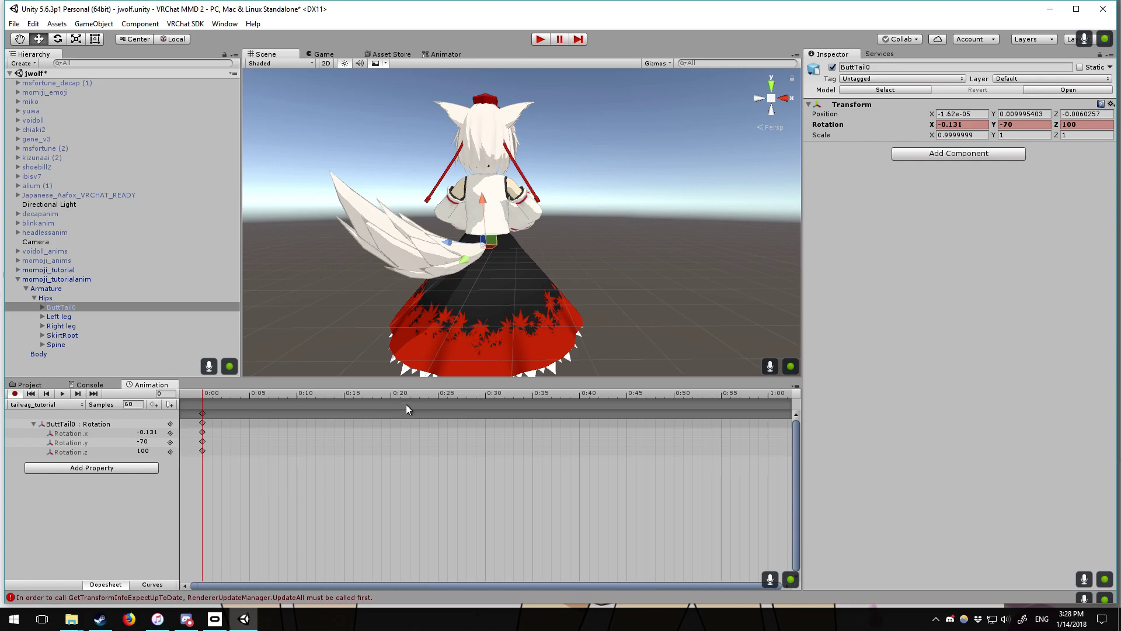
# Add ButtTail0 rotation keyframes at 0:25 and set the Y rotation there to -115
pyautogui.doubleClick(439, 413)
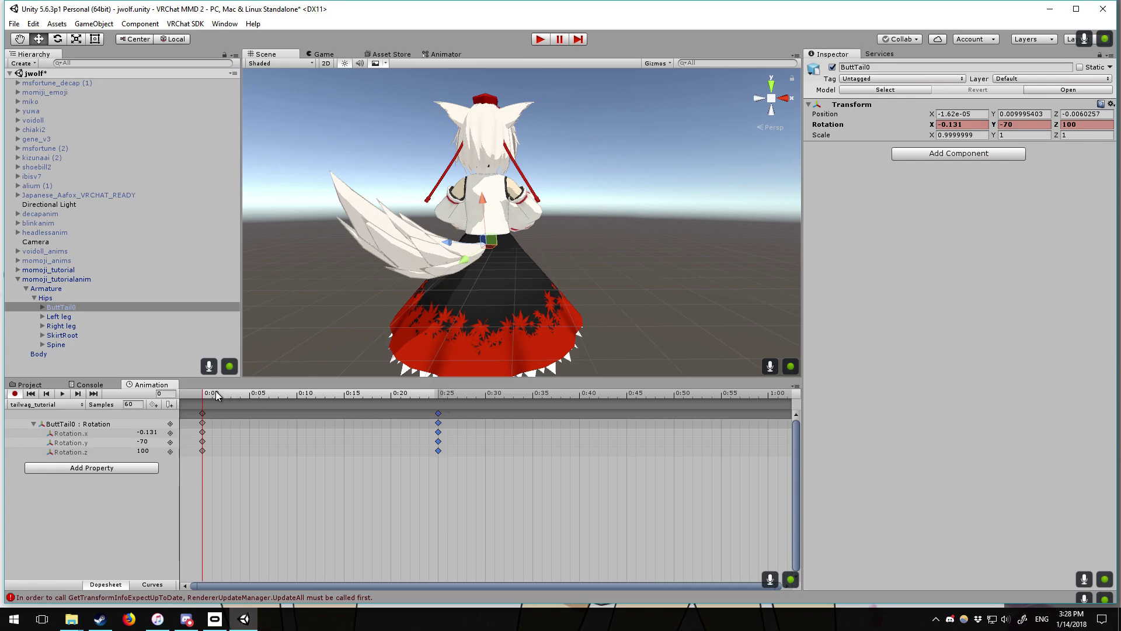
pyautogui.moveTo(202, 393); pyautogui.dragTo(438, 405)
pyautogui.click(471, 506)
pyautogui.moveTo(130, 442); pyautogui.dragTo(58, 445)
pyautogui.doubleClick(149, 442)
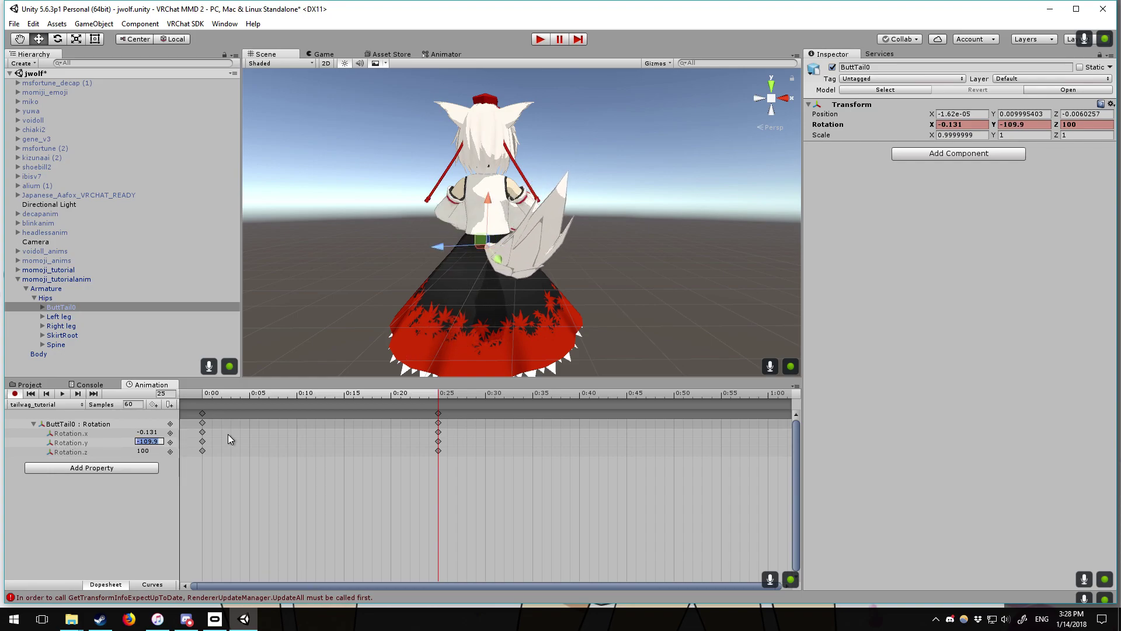
pyautogui.write('-110')
pyautogui.moveTo(438, 396)
pyautogui.mouseDown()
pyautogui.moveTo(183, 401)
pyautogui.moveTo(436, 402)
pyautogui.moveTo(244, 399)
pyautogui.moveTo(430, 408)
pyautogui.moveTo(215, 418)
pyautogui.moveTo(438, 409)
pyautogui.mouseUp()
pyautogui.moveTo(133, 445); pyautogui.dragTo(155, 441)
pyautogui.click(153, 441)
pyautogui.press('BackSpace')
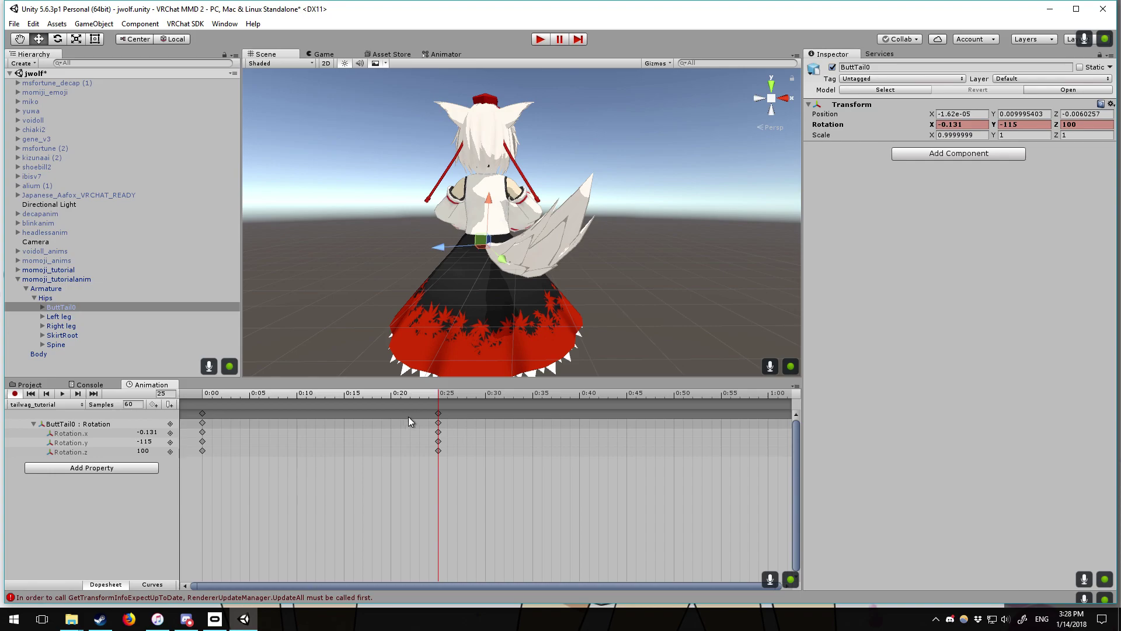
# Play the tailwag_tutorial clip from 0:00 to preview the tail swing, and return to the first frame
pyautogui.moveTo(438, 394); pyautogui.dragTo(202, 393)
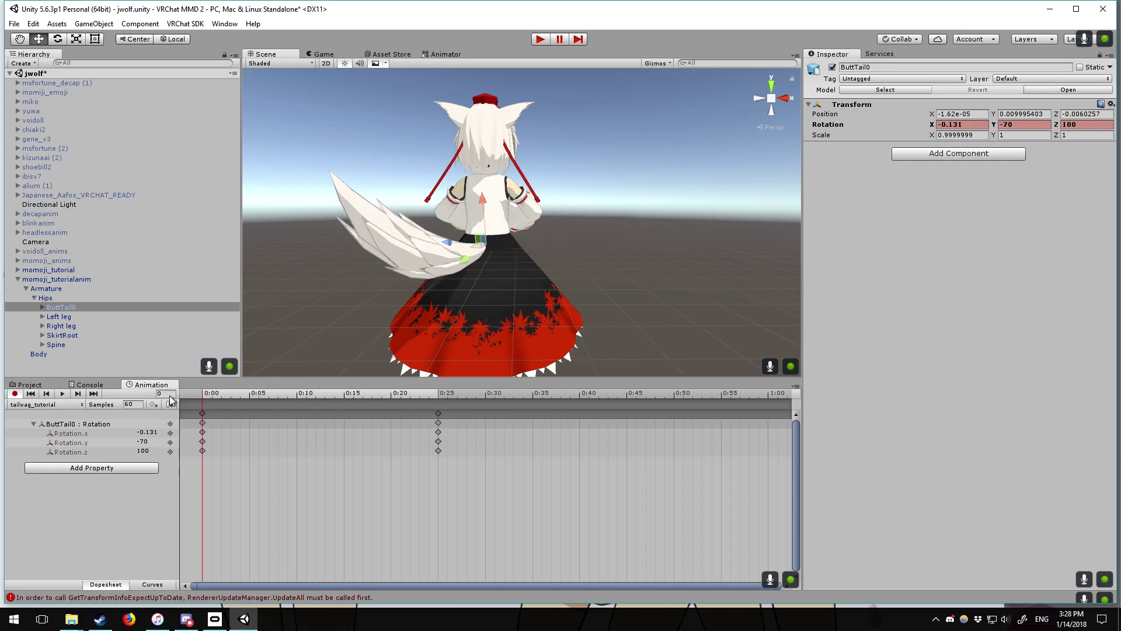
pyautogui.click(62, 394)
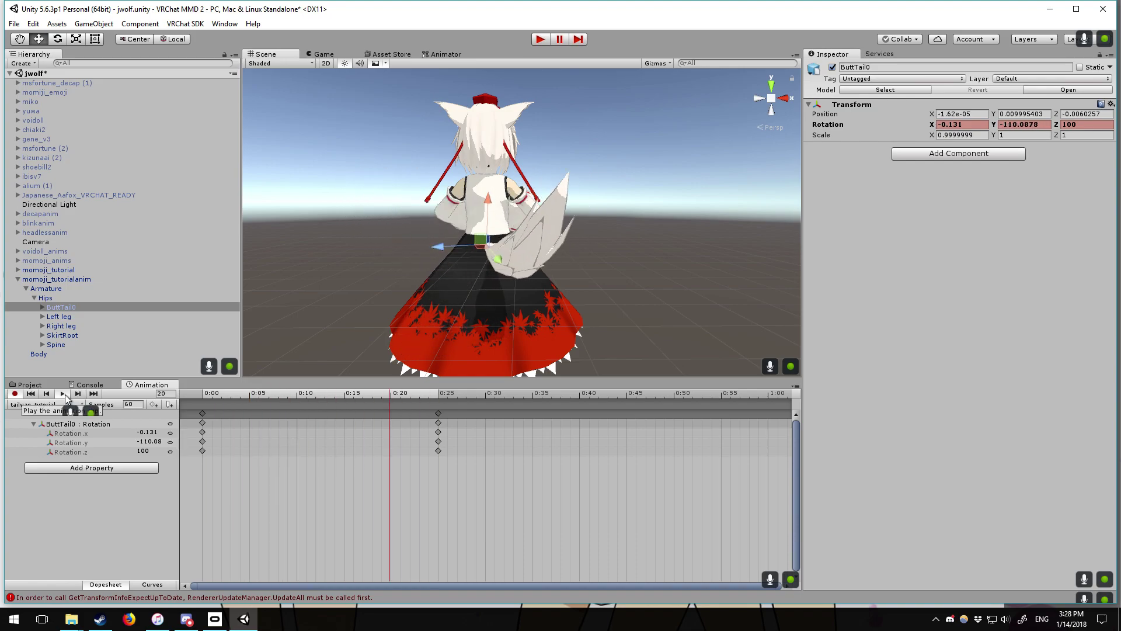
pyautogui.moveTo(341, 400); pyautogui.dragTo(201, 401)
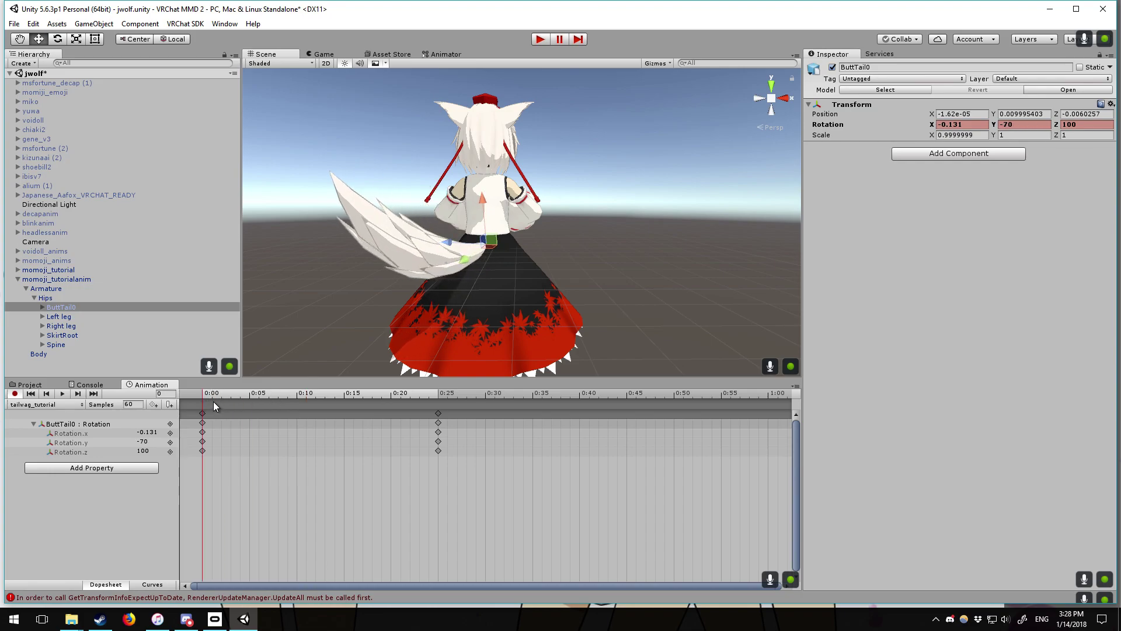
# Copy the rotation keyframes from 0:00 to 0:50 and play the clip from the start
pyautogui.click(202, 413)
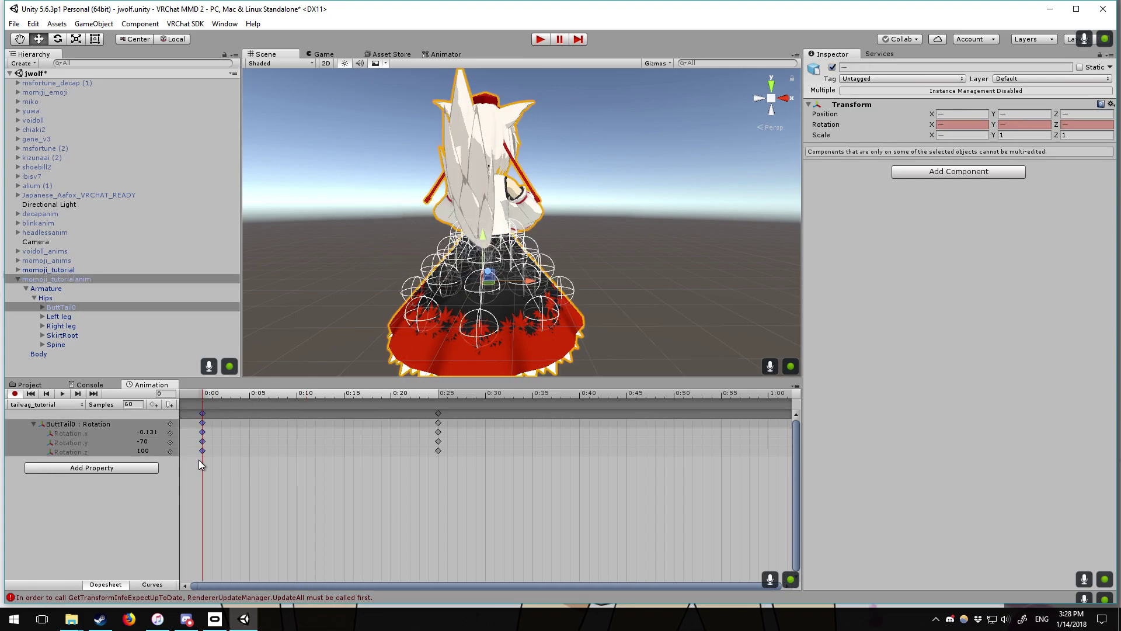
pyautogui.click(202, 412)
pyautogui.moveTo(208, 398); pyautogui.dragTo(674, 394)
pyautogui.hotkey('ctrl', 'v')
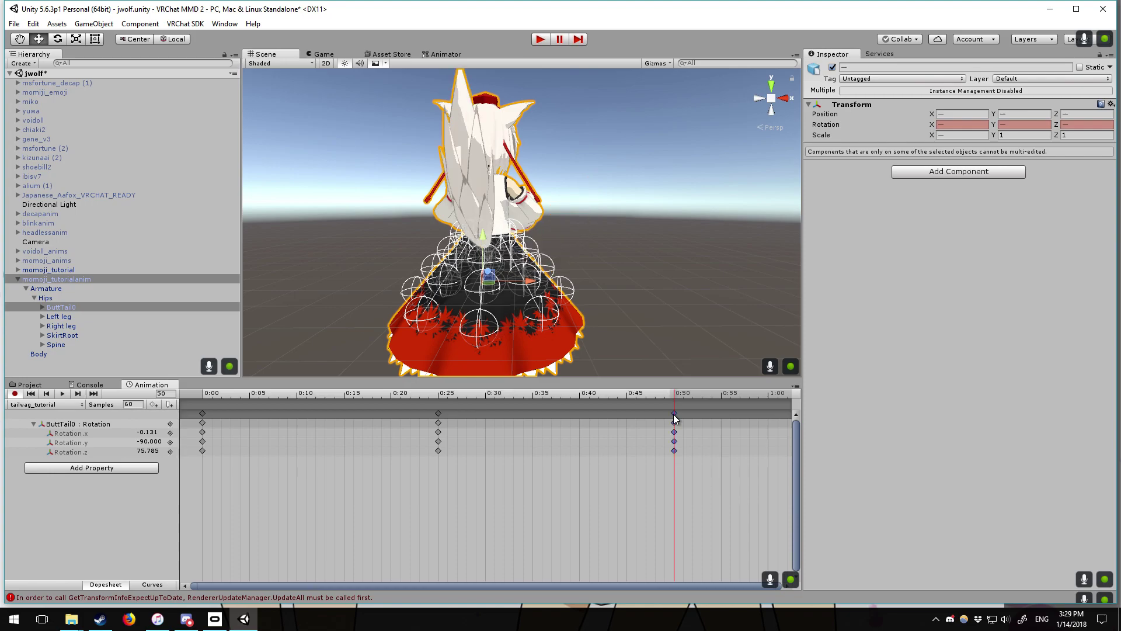
pyautogui.hotkey('ctrl', 'z')
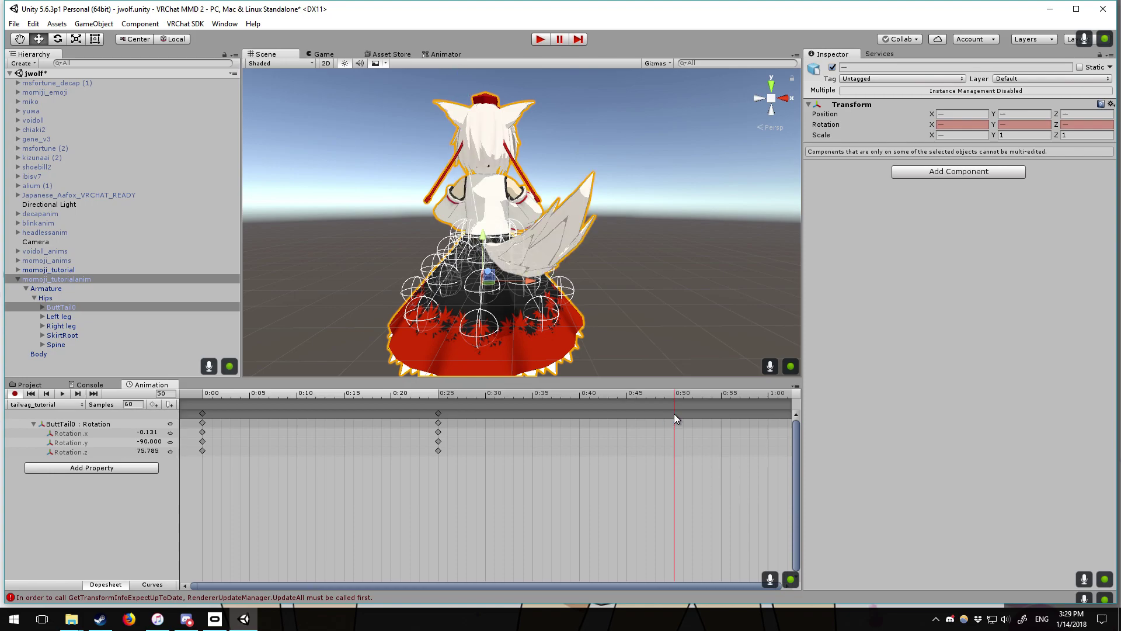
pyautogui.hotkey('ctrl', 'v')
pyautogui.moveTo(675, 395); pyautogui.dragTo(201, 397)
pyautogui.click(63, 395)
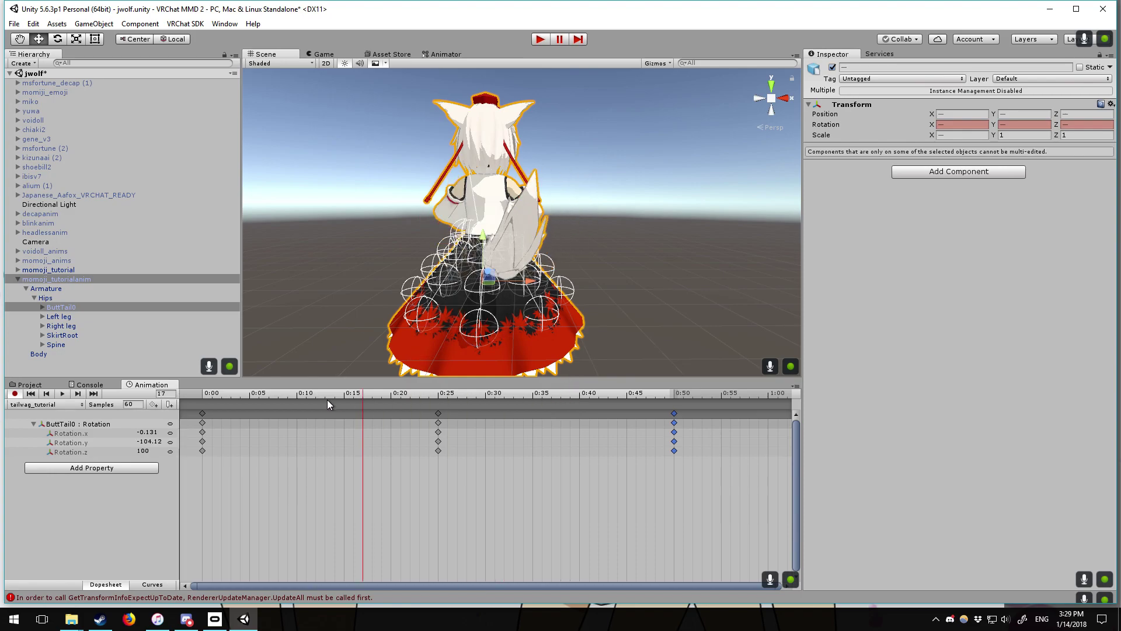
# Move the middle rotation keyframes to 0:22 and the last ones to 0:35
pyautogui.click(675, 422)
pyautogui.moveTo(438, 412); pyautogui.dragTo(416, 415)
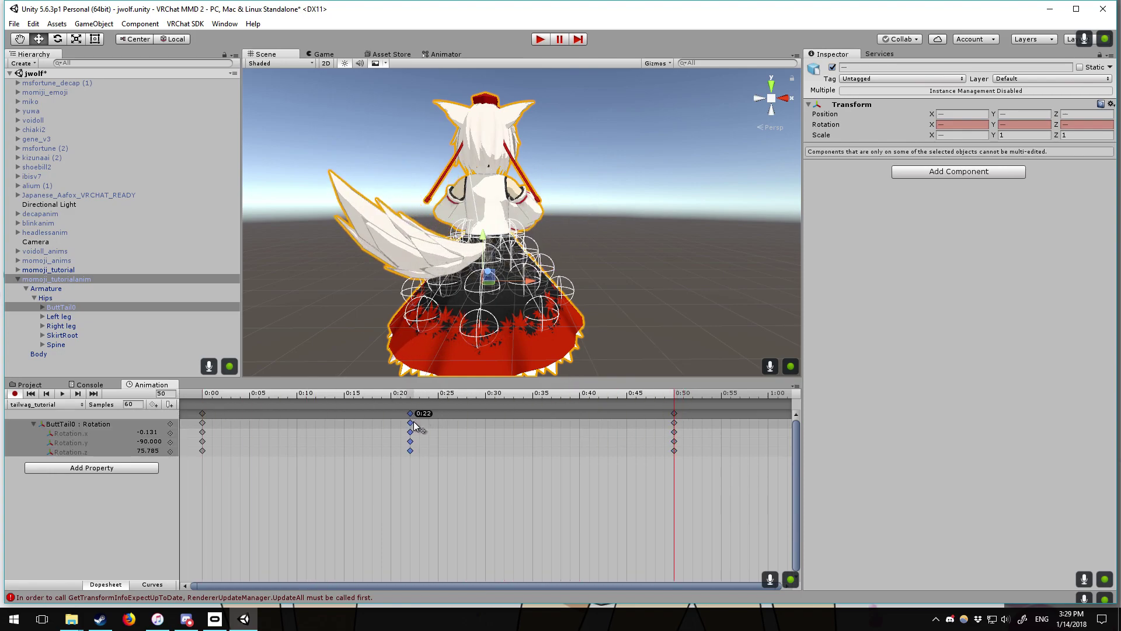
pyautogui.moveTo(676, 413); pyautogui.dragTo(536, 414)
# Play back the retimed clip and move the last rotation keyframes to 0:45
pyautogui.click(666, 394)
pyautogui.moveTo(664, 392); pyautogui.dragTo(210, 402)
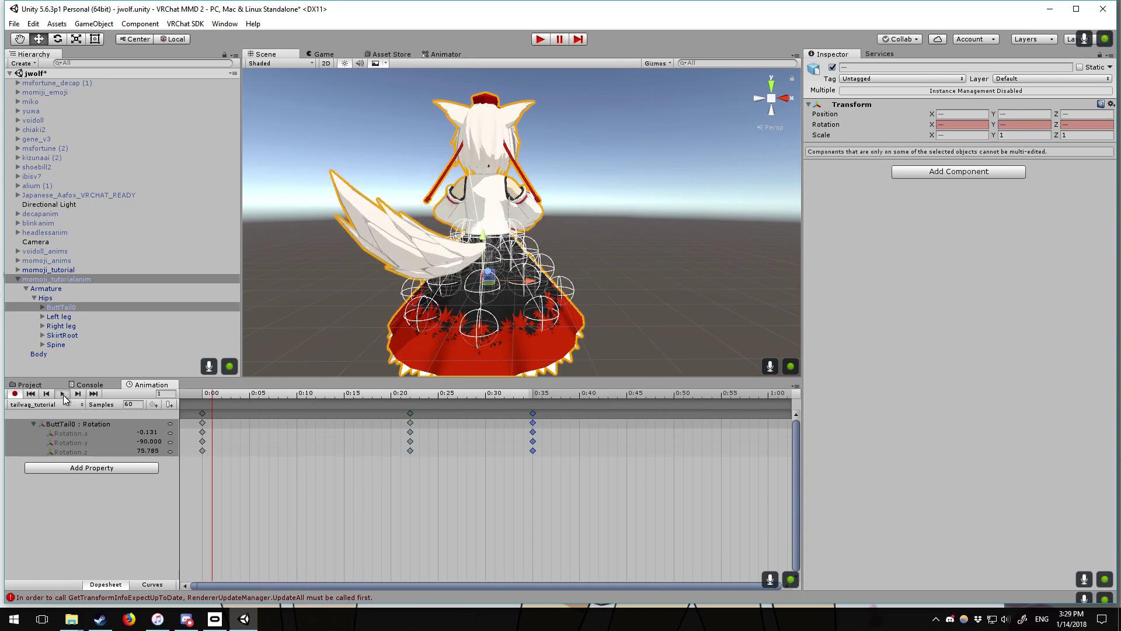
pyautogui.click(63, 393)
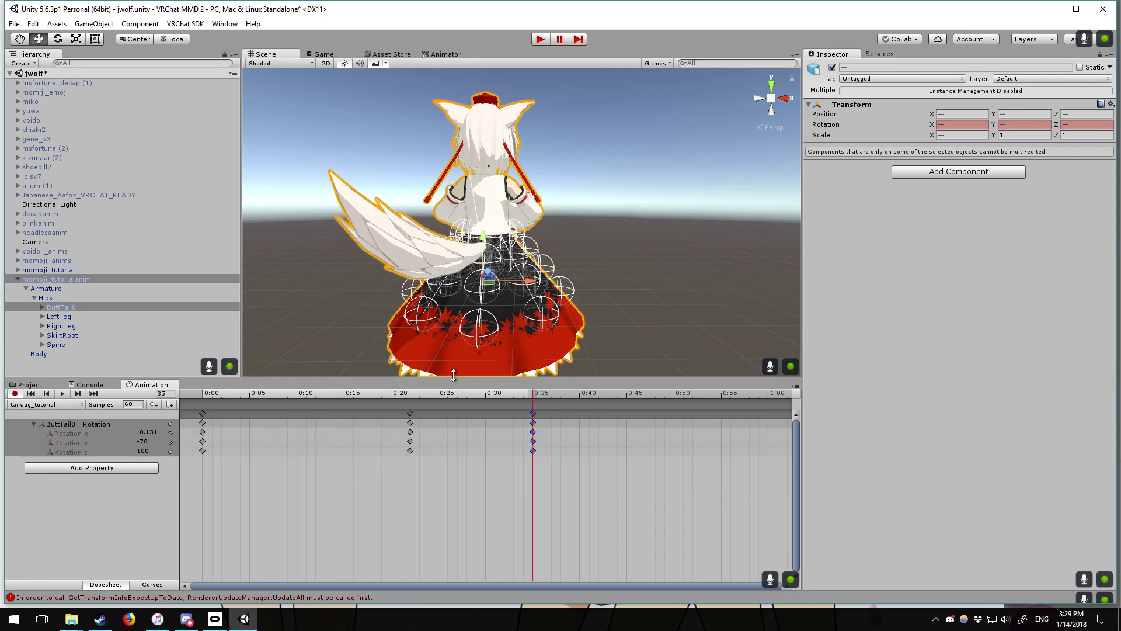
pyautogui.moveTo(534, 415); pyautogui.dragTo(673, 408)
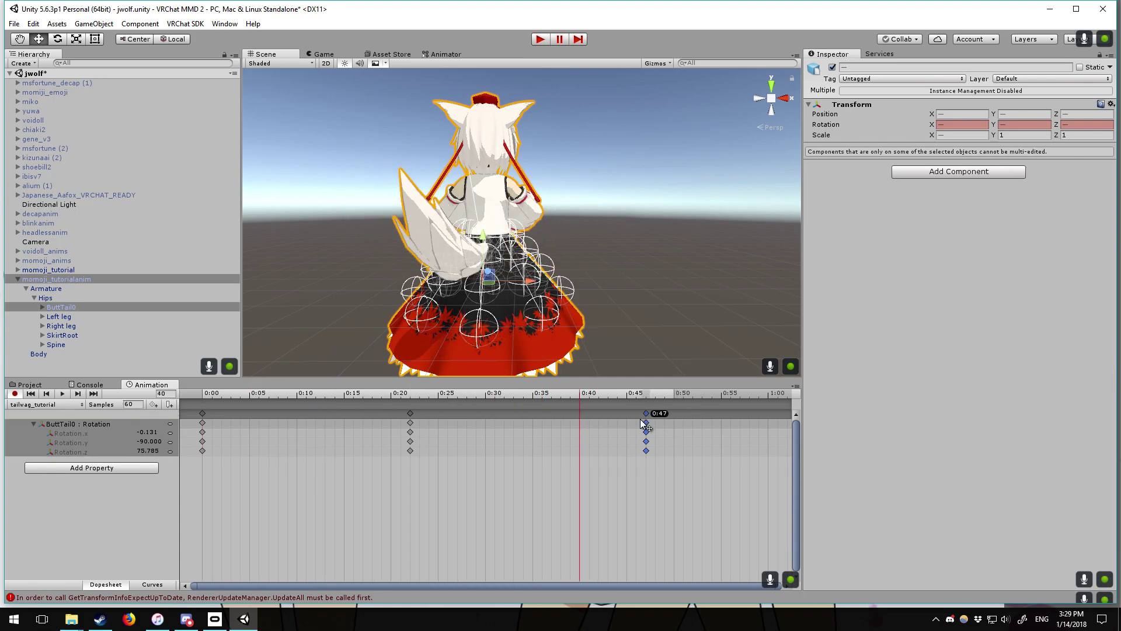
pyautogui.moveTo(629, 419); pyautogui.dragTo(629, 419)
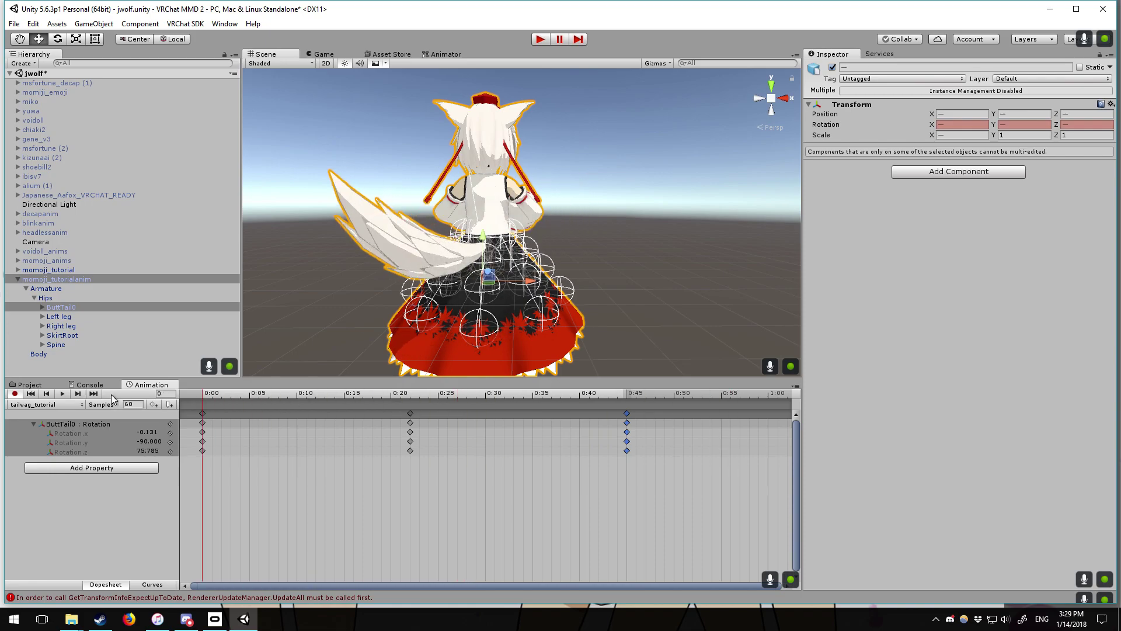
# Set the Z rotation of the ButtTail0 keyframe at 0:22 to 92
pyautogui.moveTo(445, 416); pyautogui.dragTo(408, 441)
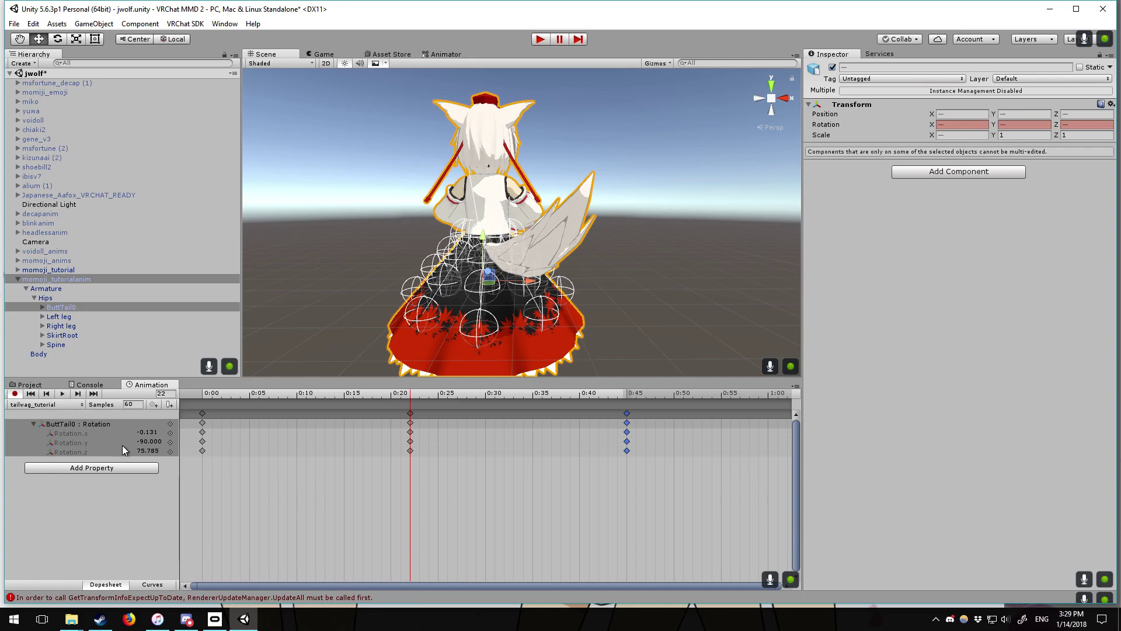
pyautogui.click(343, 499)
pyautogui.moveTo(409, 391); pyautogui.dragTo(408, 427)
pyautogui.click(408, 450)
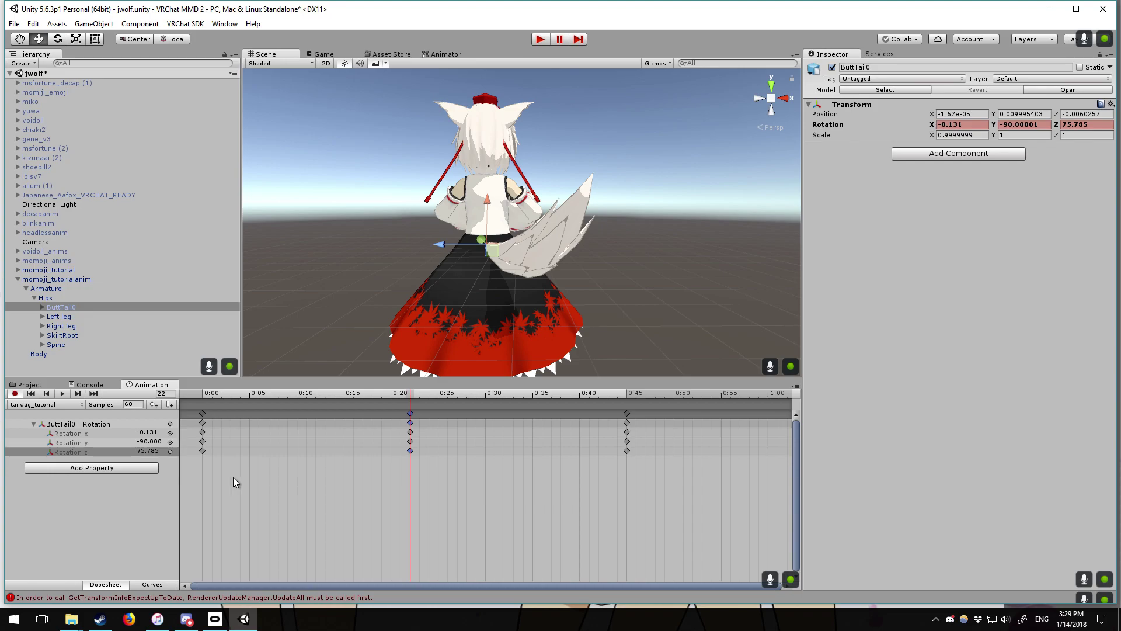
pyautogui.moveTo(136, 450)
pyautogui.mouseDown()
pyautogui.moveTo(175, 456)
pyautogui.moveTo(102, 445)
pyautogui.moveTo(129, 453)
pyautogui.mouseUp()
pyautogui.write('100')
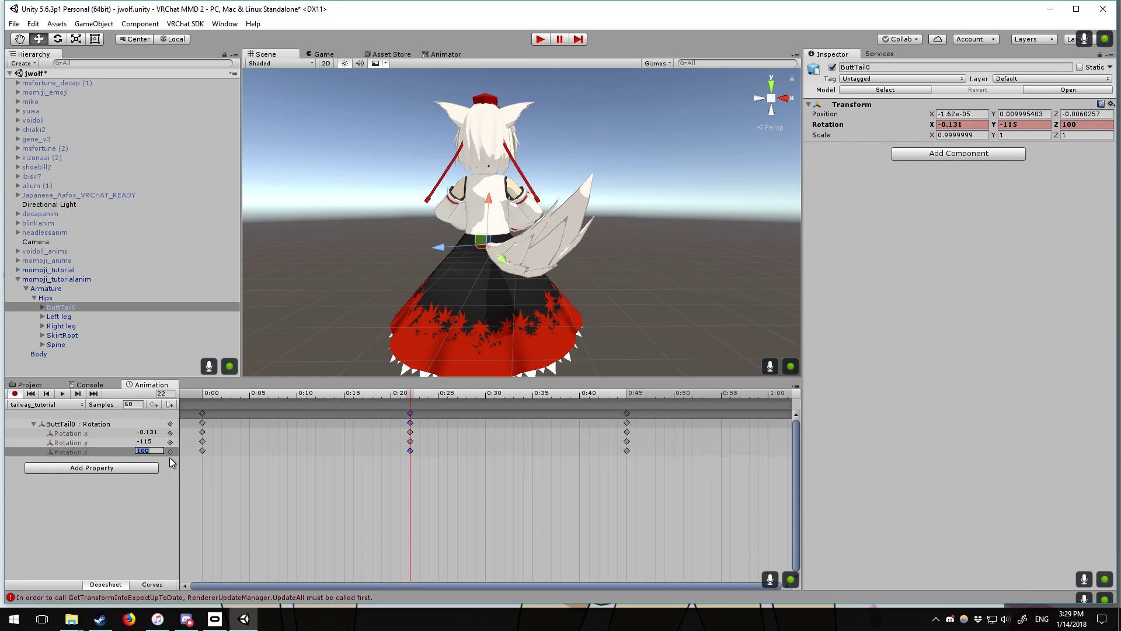
pyautogui.write('95')
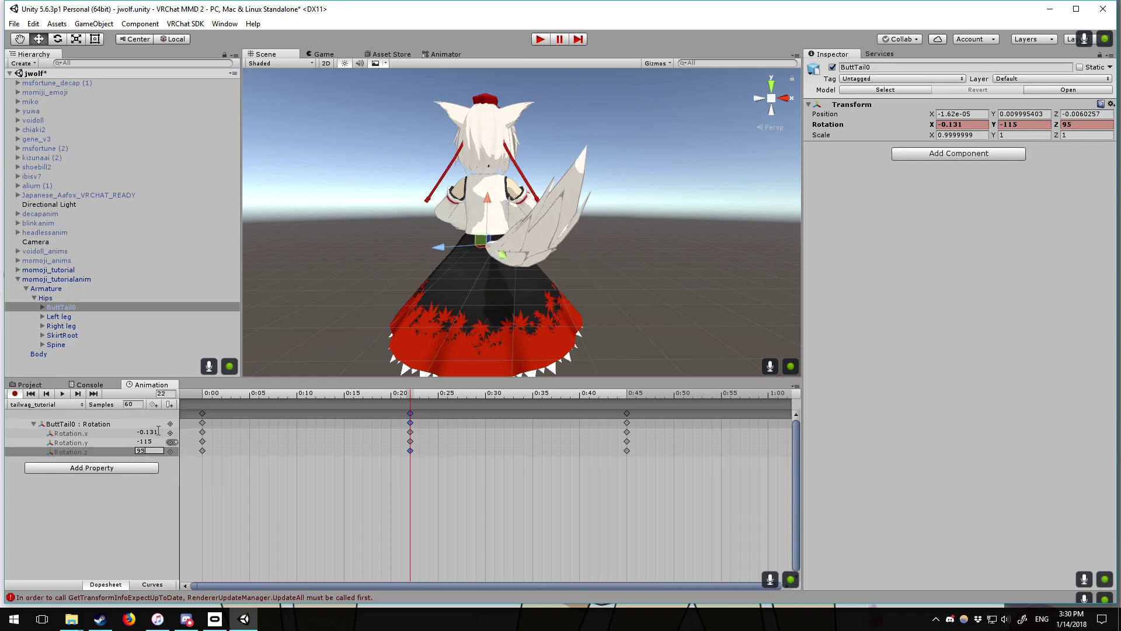
pyautogui.press('BackSpace')
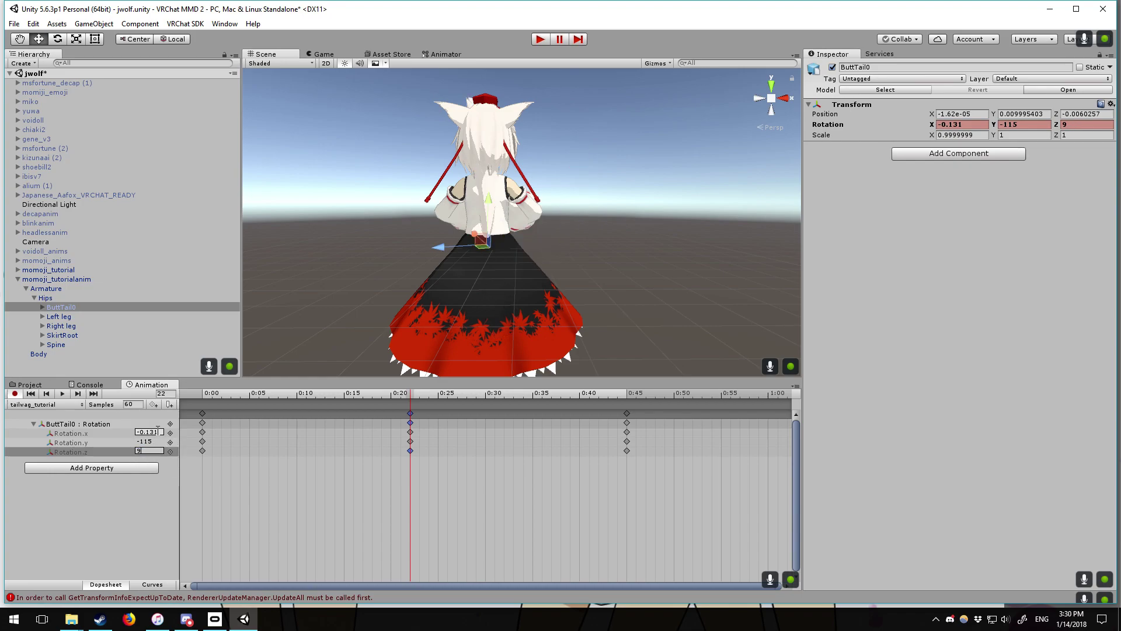
pyautogui.write('2')
pyautogui.click(460, 449)
# Play the clip from 0:00 to check the finished tail wag, and return to the first frame
pyautogui.moveTo(402, 398); pyautogui.dragTo(69, 405)
pyautogui.click(62, 393)
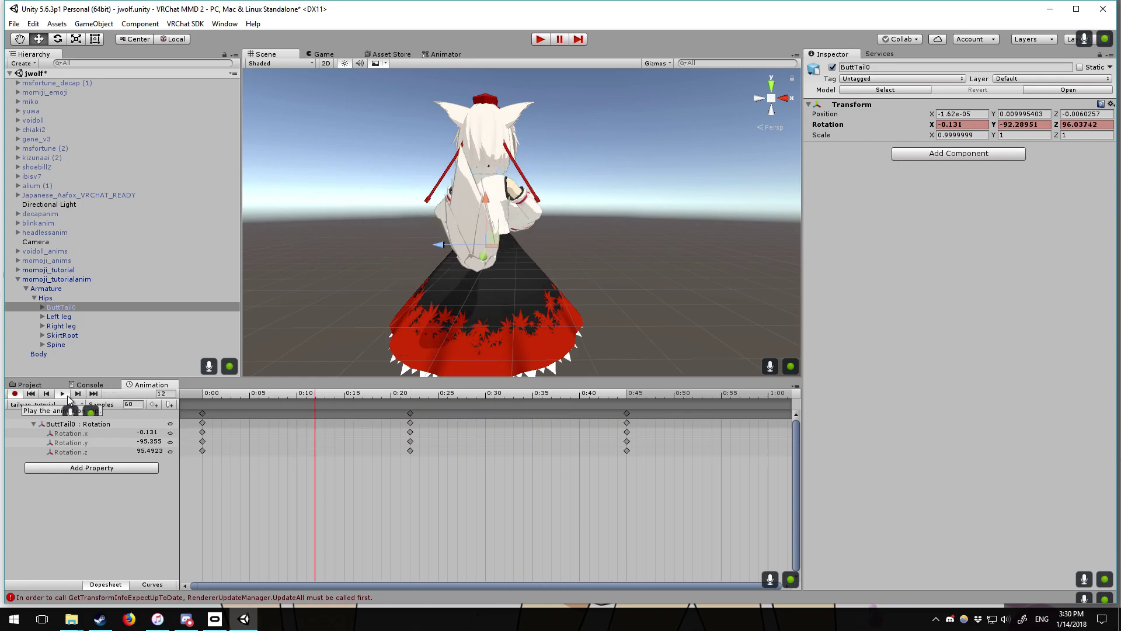
pyautogui.moveTo(439, 393); pyautogui.dragTo(202, 393)
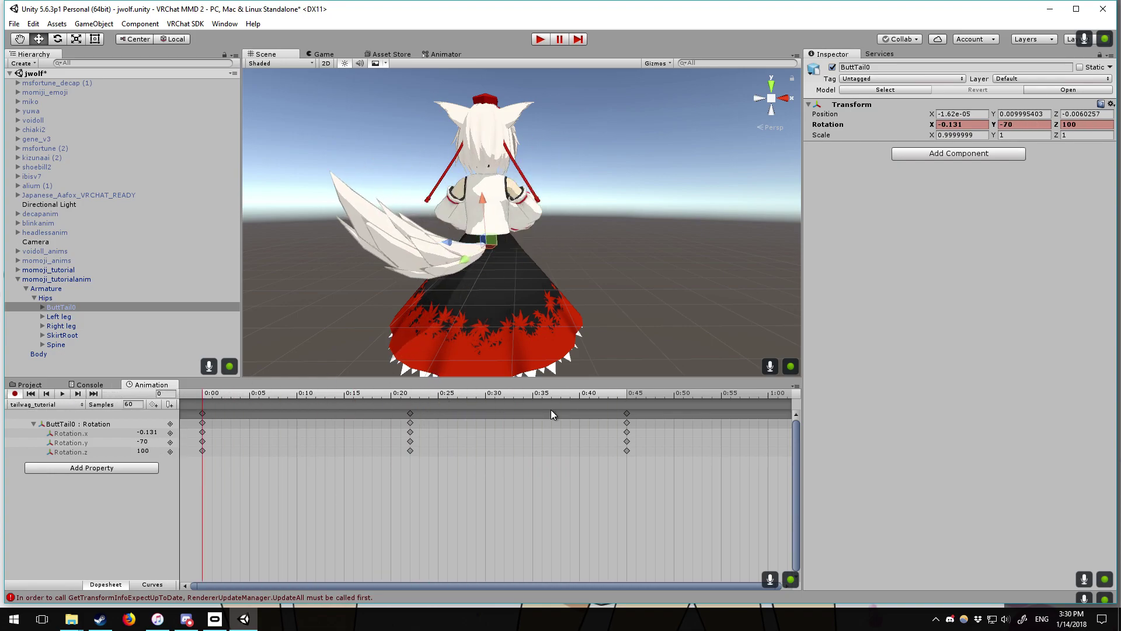
# Assign the tailwag_tutorial clip from the Momiji folder to the ROCKNROLL override of CustomOverrideEmpty
pyautogui.click(33, 384)
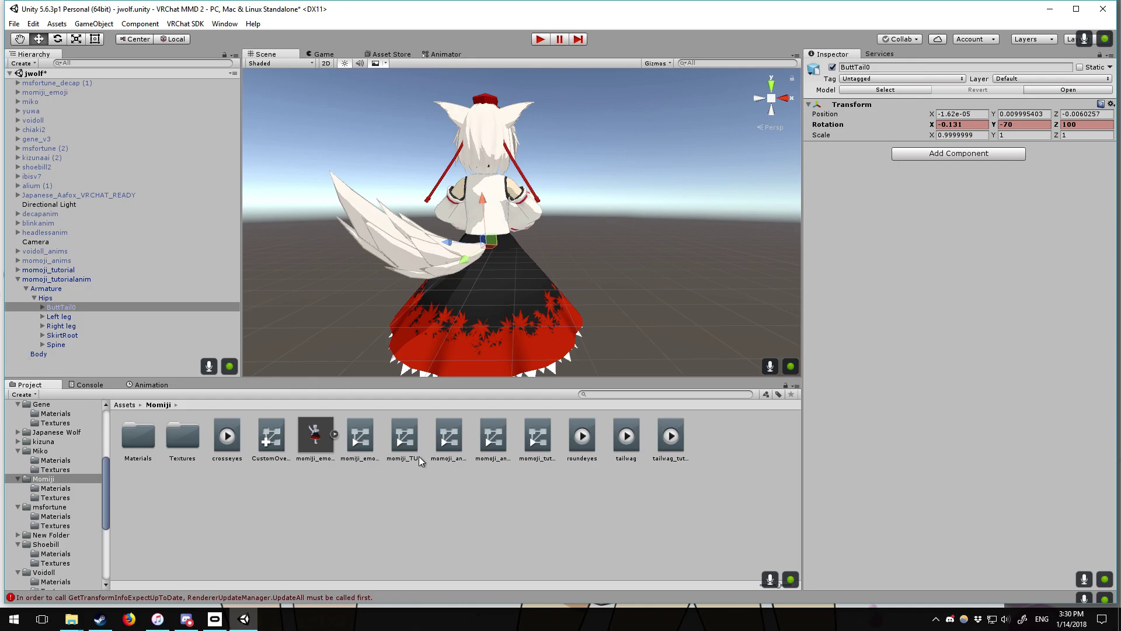
pyautogui.click(682, 436)
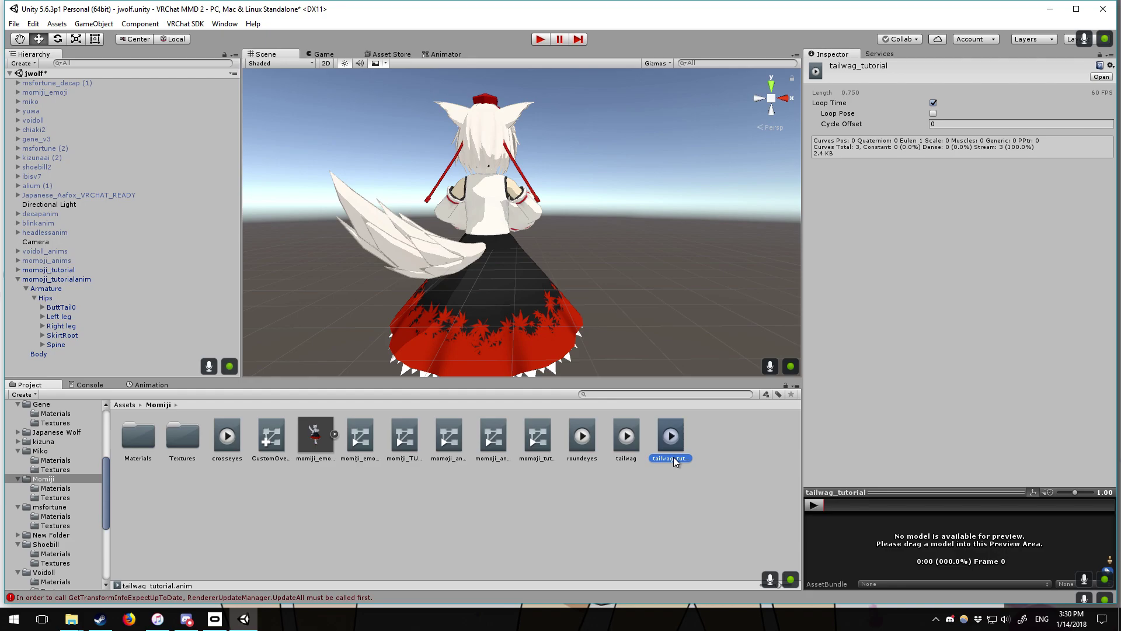
pyautogui.click(262, 431)
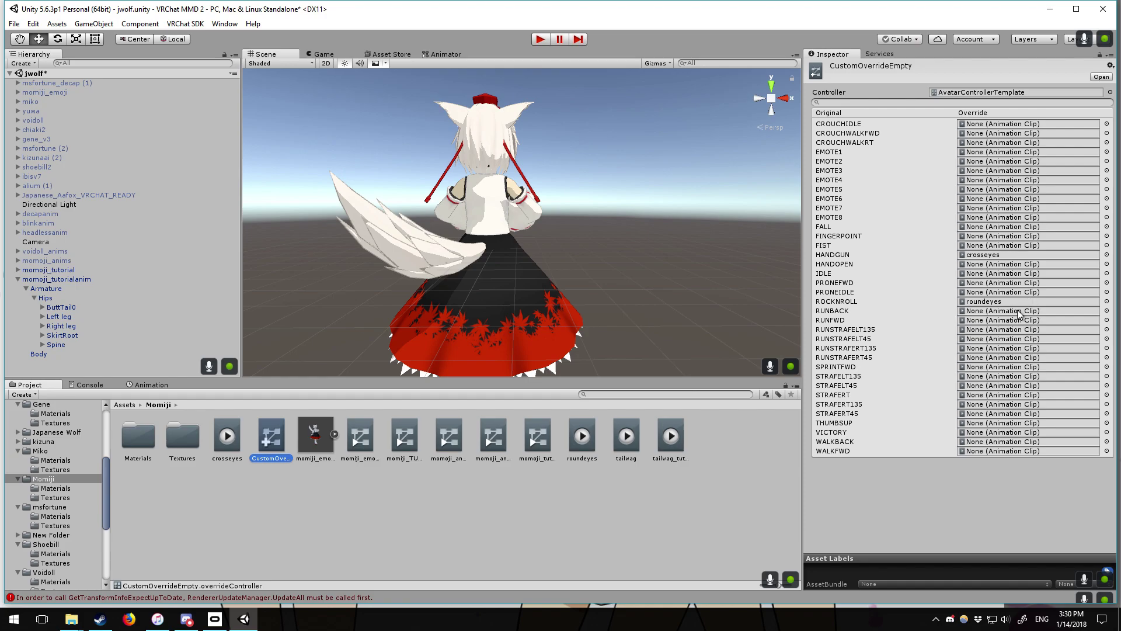
pyautogui.moveTo(670, 437); pyautogui.dragTo(975, 304)
# Check the rig import settings of momiji_emoji and the avatar descriptor of momoji_tutorialanim
pyautogui.click(307, 439)
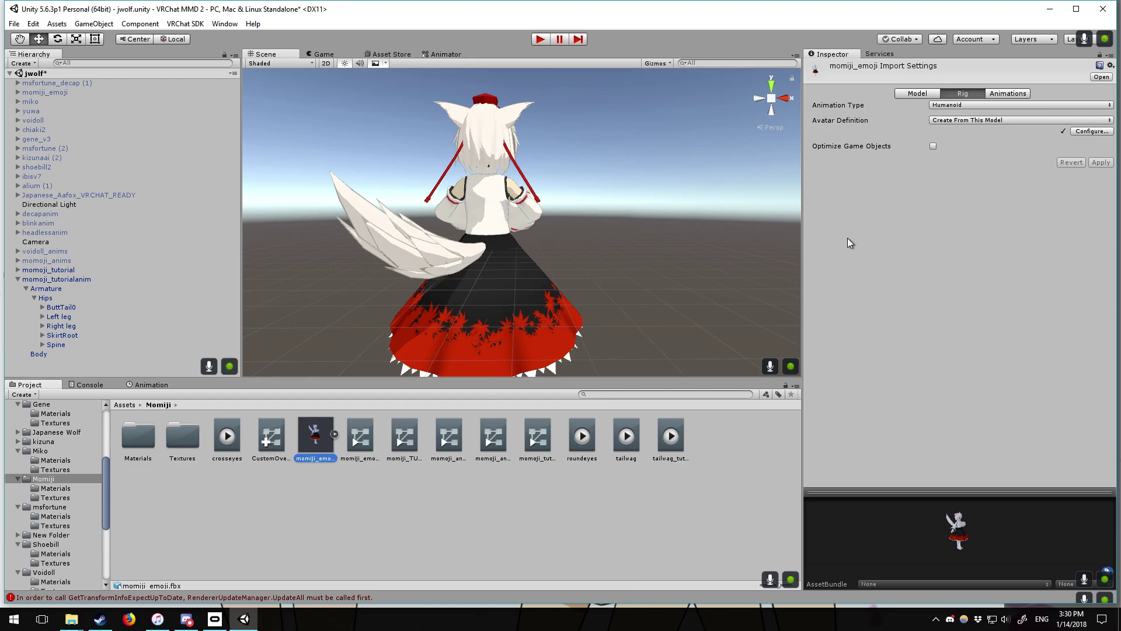
pyautogui.click(62, 279)
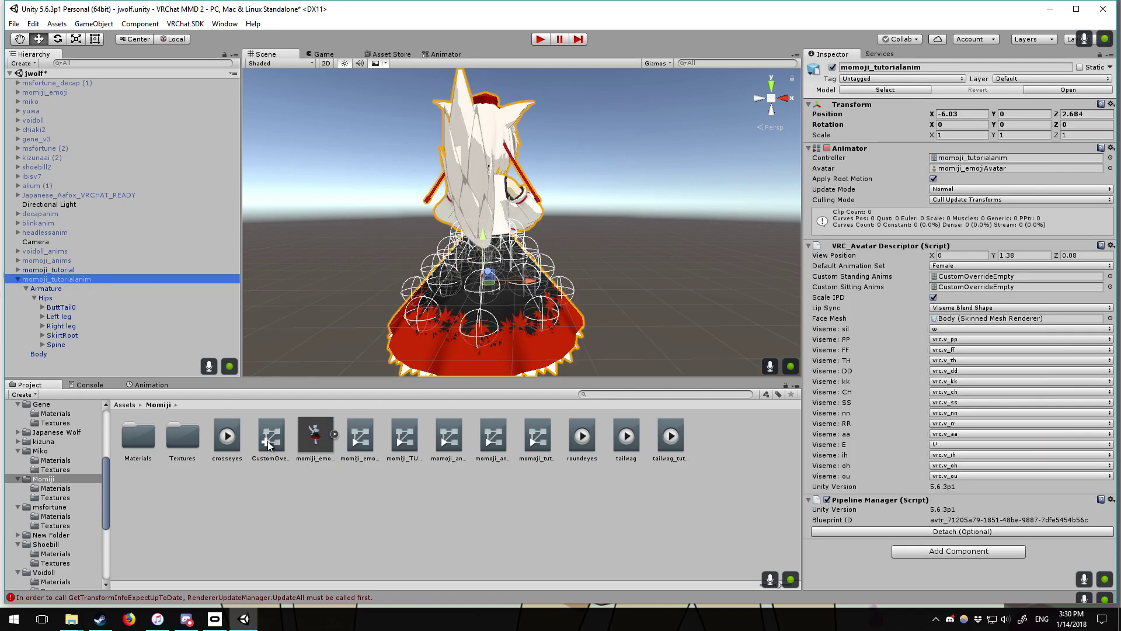
# Check the custom standing and sitting animation settings in the avatar descriptor of momoji_tutorial
pyautogui.click(86, 271)
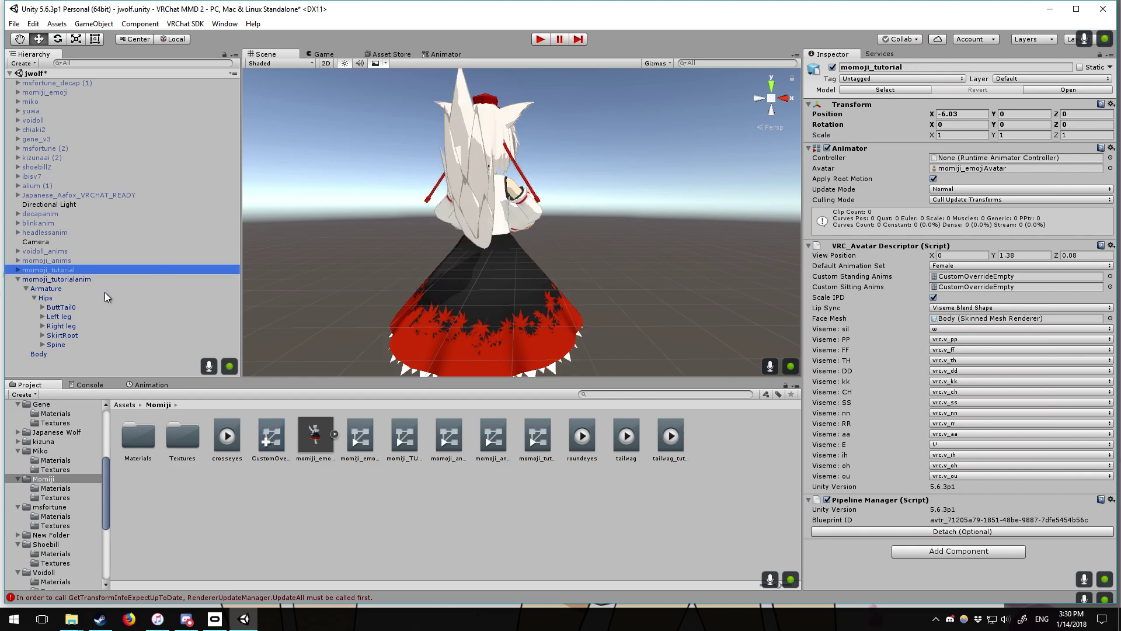
pyautogui.moveTo(256, 439); pyautogui.dragTo(320, 456)
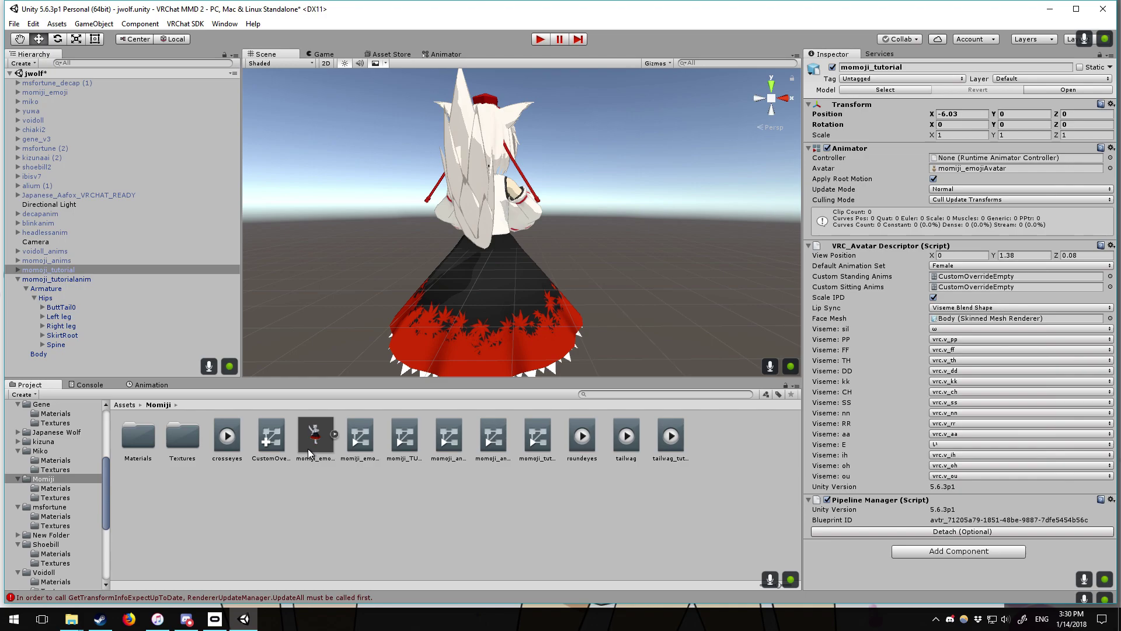
pyautogui.click(556, 519)
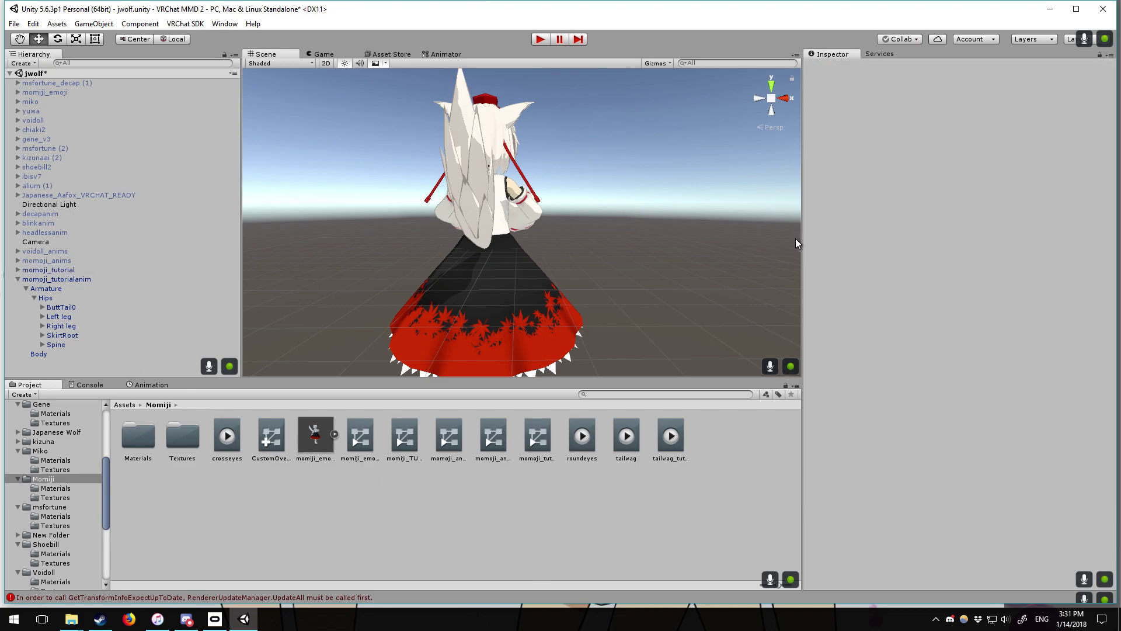
# Mark the tailwag_tutorial clip as Legacy in the debug inspector and return the inspector to normal mode
pyautogui.click(671, 435)
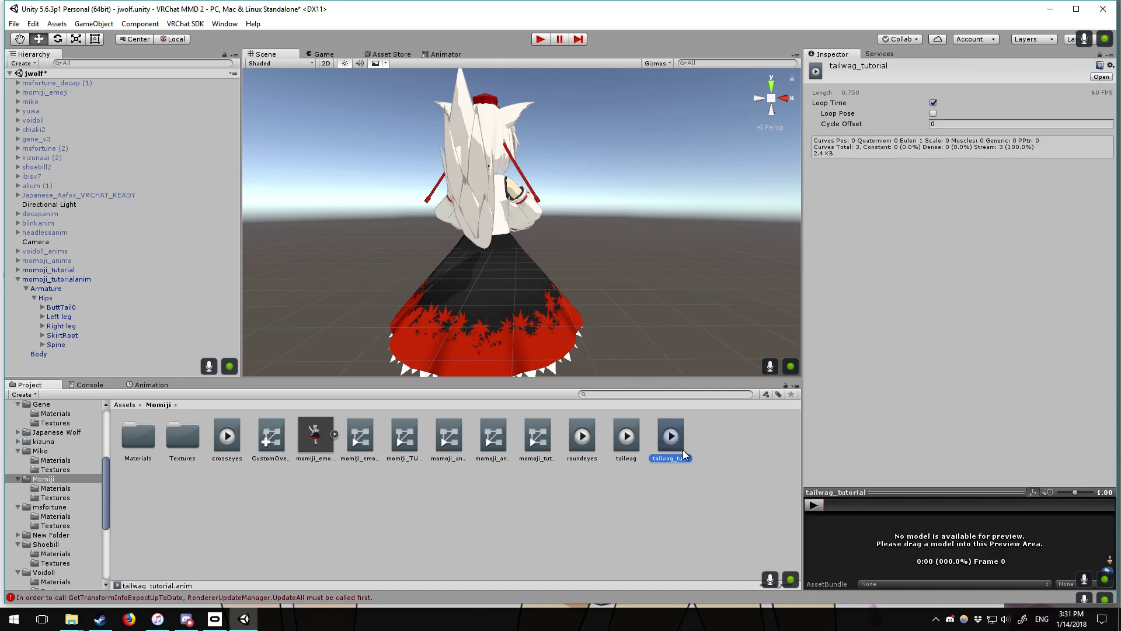
pyautogui.click(1110, 56)
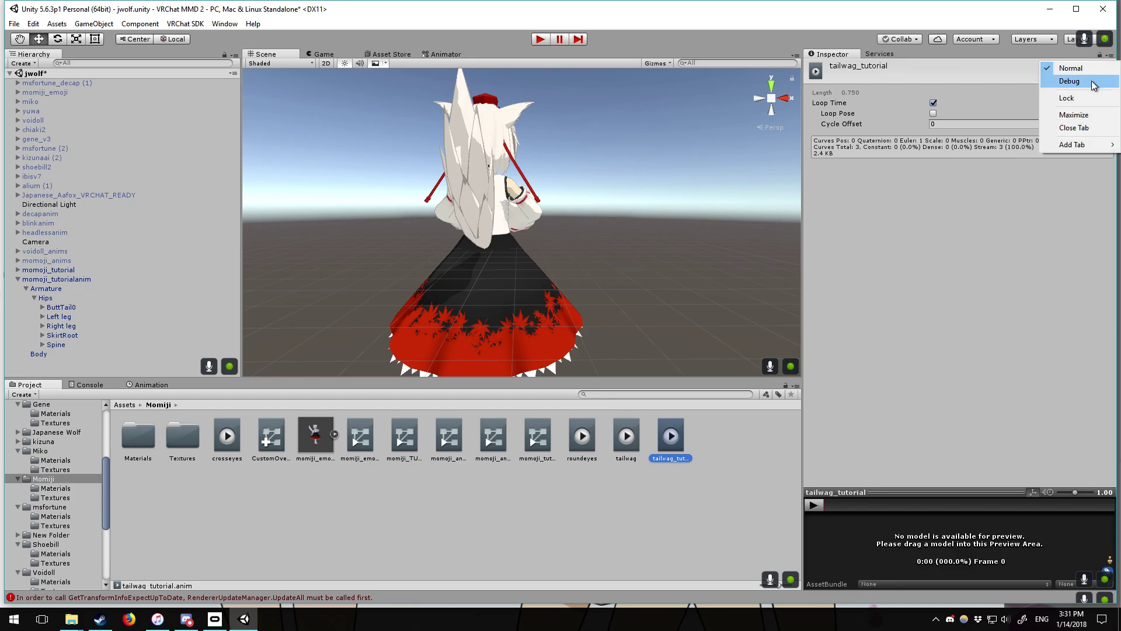
pyautogui.click(1093, 86)
pyautogui.click(933, 113)
pyautogui.click(1110, 56)
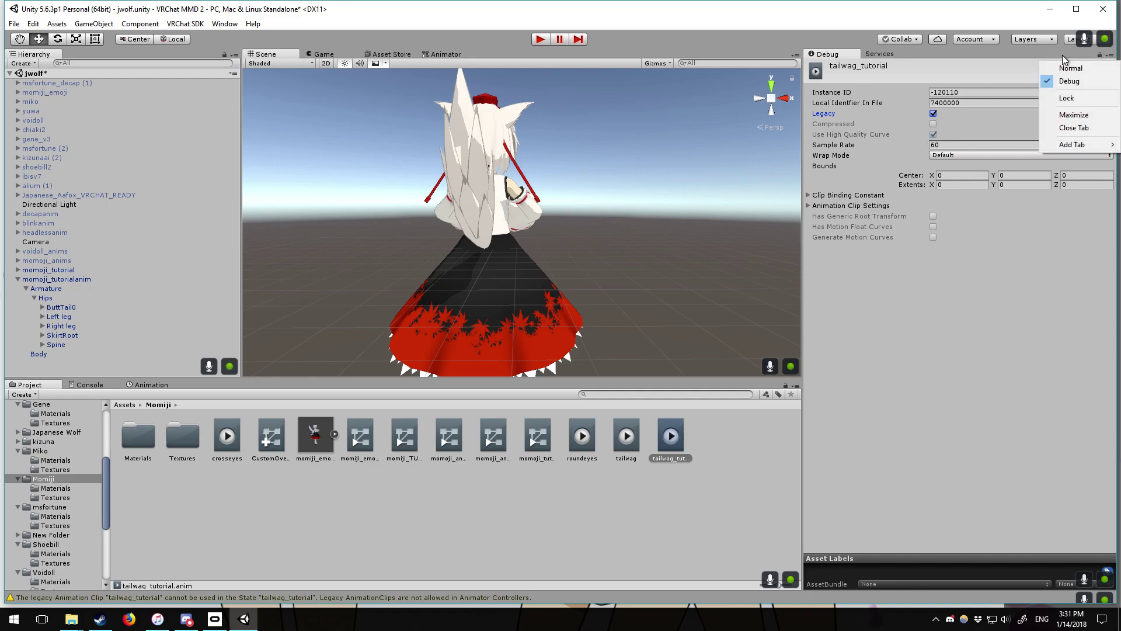
pyautogui.click(1092, 76)
# Set the wrap mode of the tailwag_tutorial clip to Loop
pyautogui.click(953, 103)
pyautogui.click(962, 141)
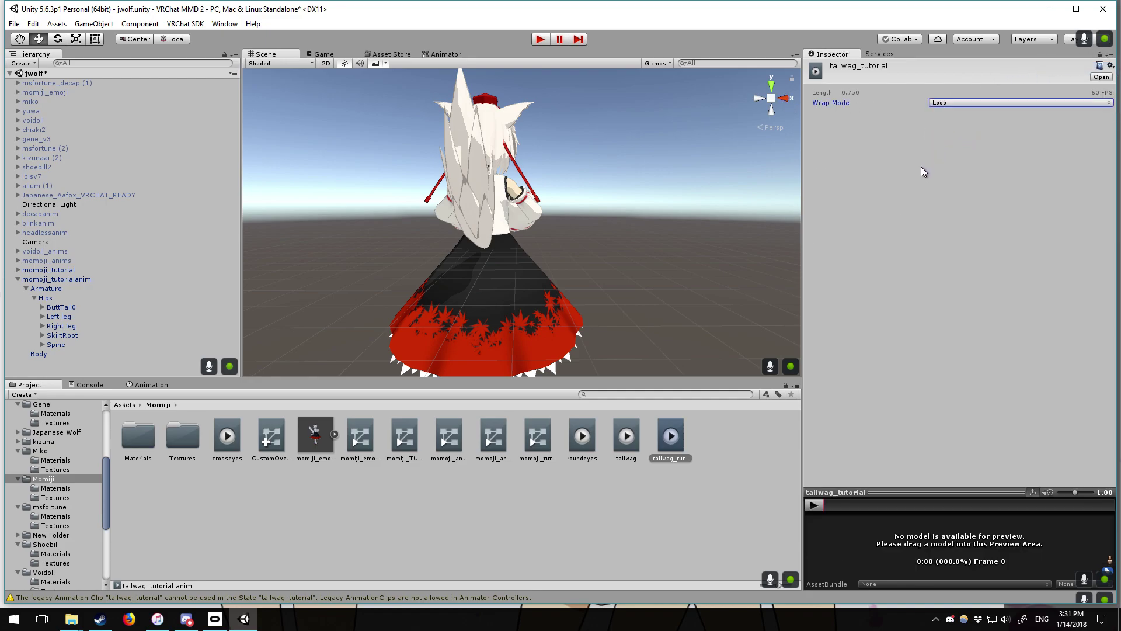
pyautogui.click(376, 477)
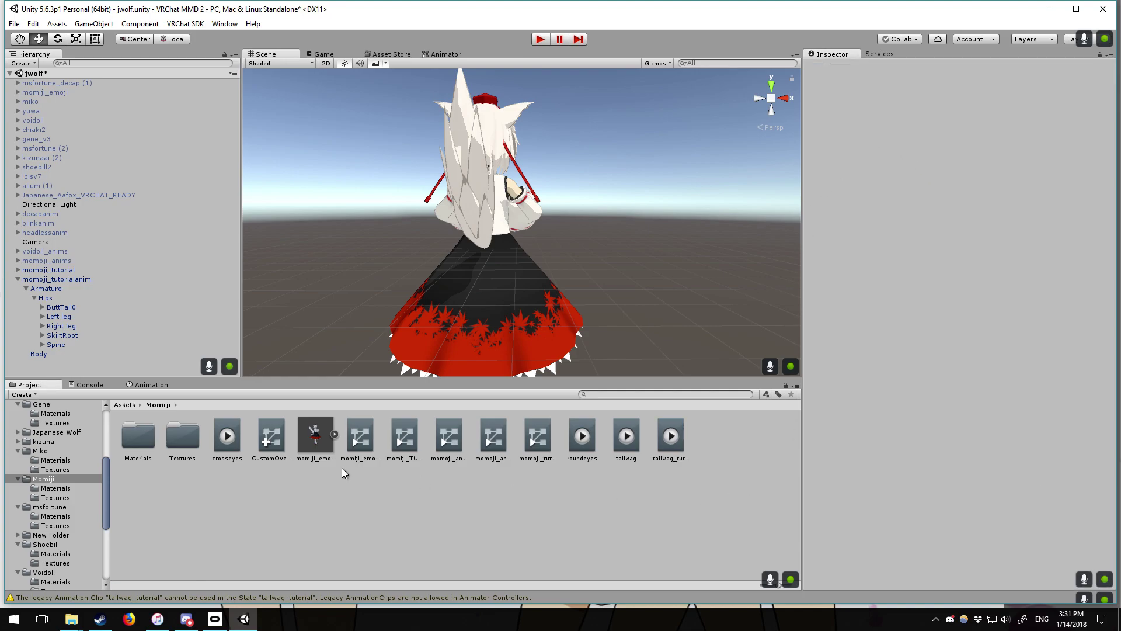
# Run the scene briefly to view momoji_tutorial in play mode, stop it, and frame the avatar
pyautogui.click(57, 272)
pyautogui.moveTo(496, 192); pyautogui.dragTo(711, 198, button='right')
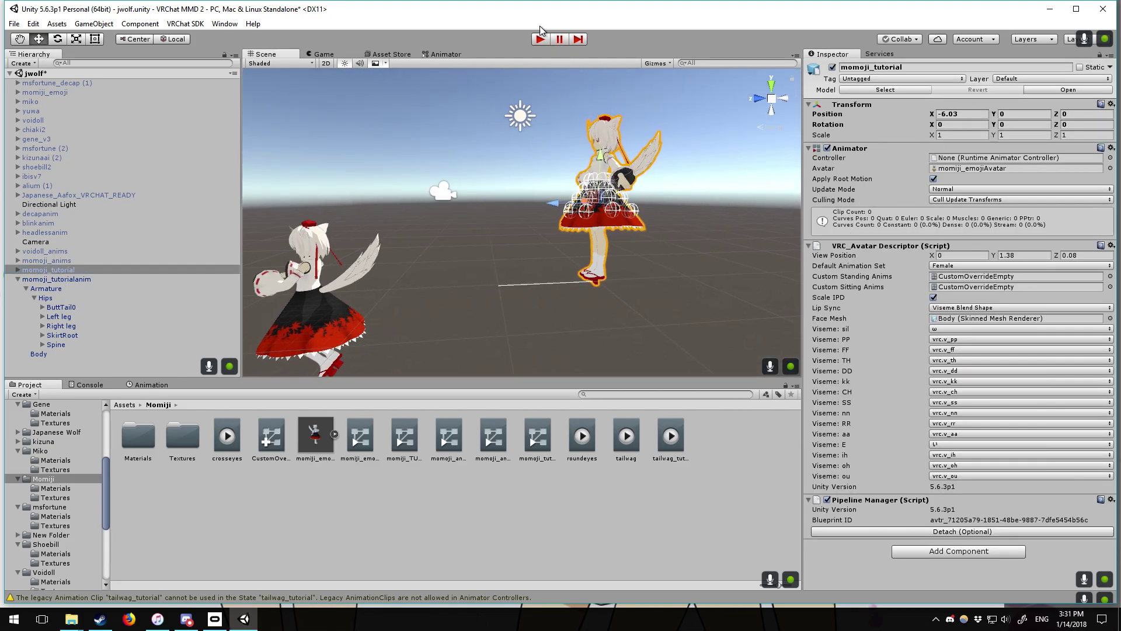
pyautogui.click(540, 39)
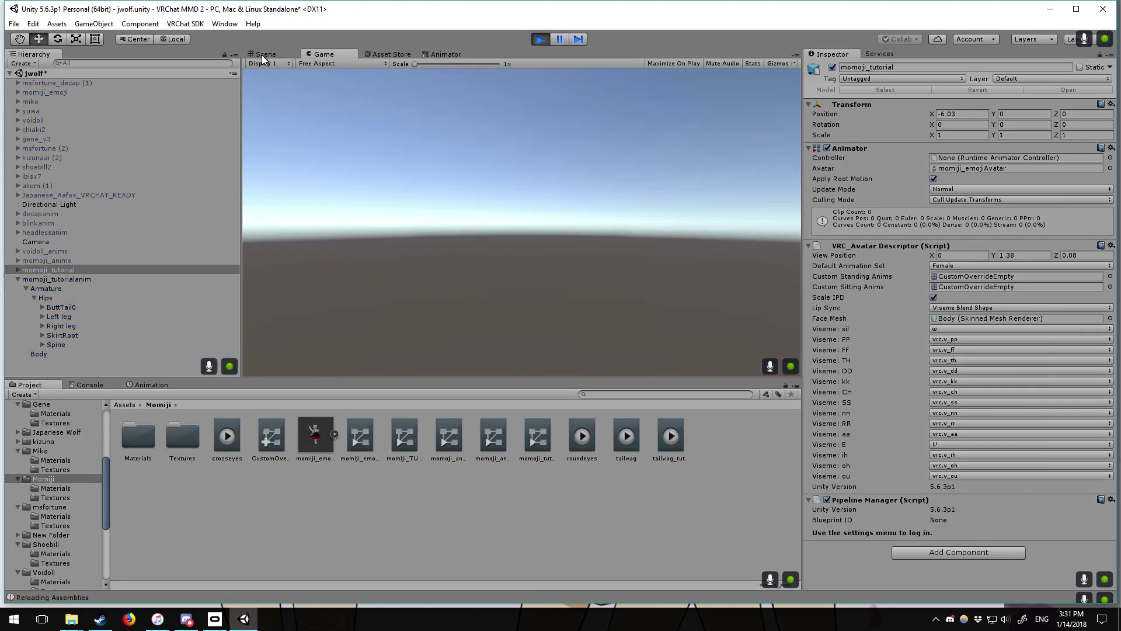
pyautogui.moveTo(430, 209); pyautogui.dragTo(419, 188, button='right')
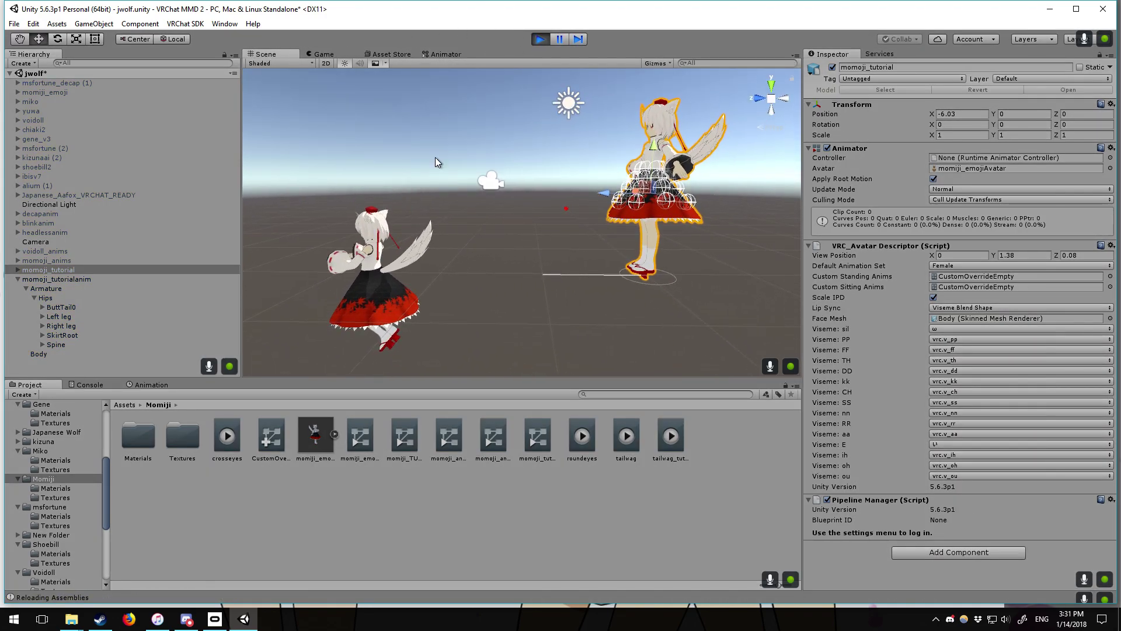
pyautogui.click(540, 39)
pyautogui.press('f')
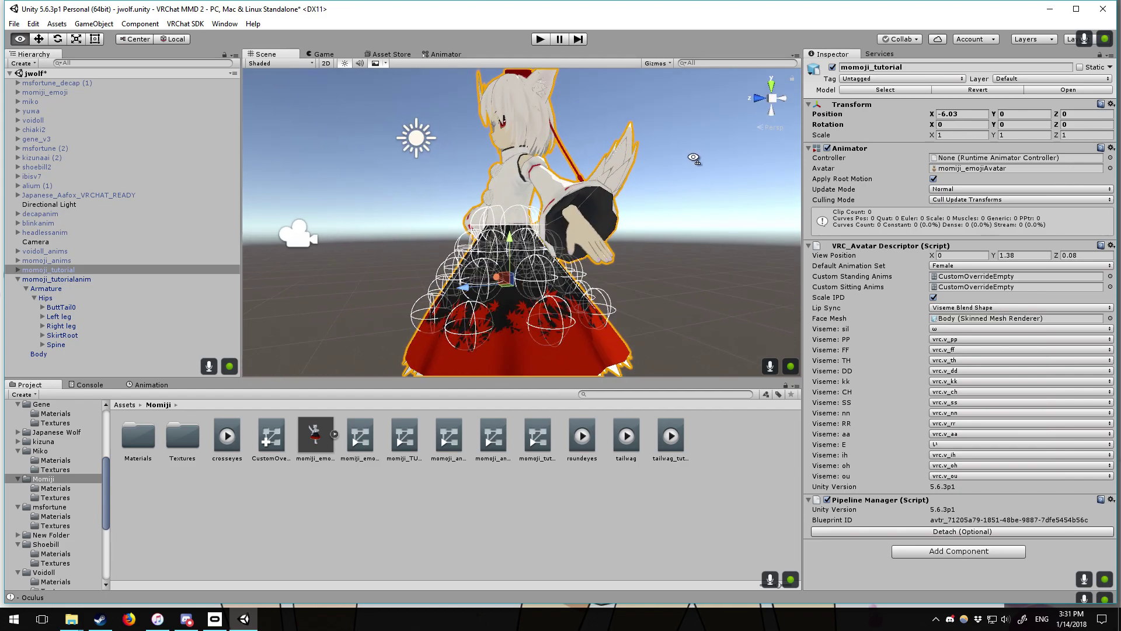
# Add an Animation component to momoji_tutorial and assign the tailwag_tutorial clip as its animation
pyautogui.click(69, 271)
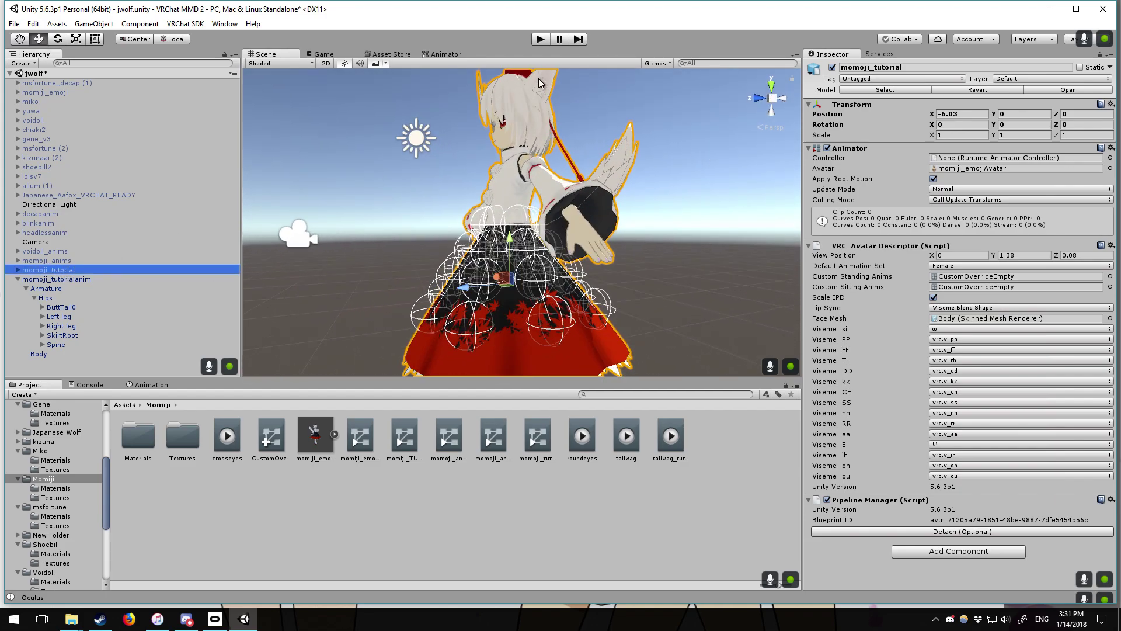
pyautogui.click(986, 551)
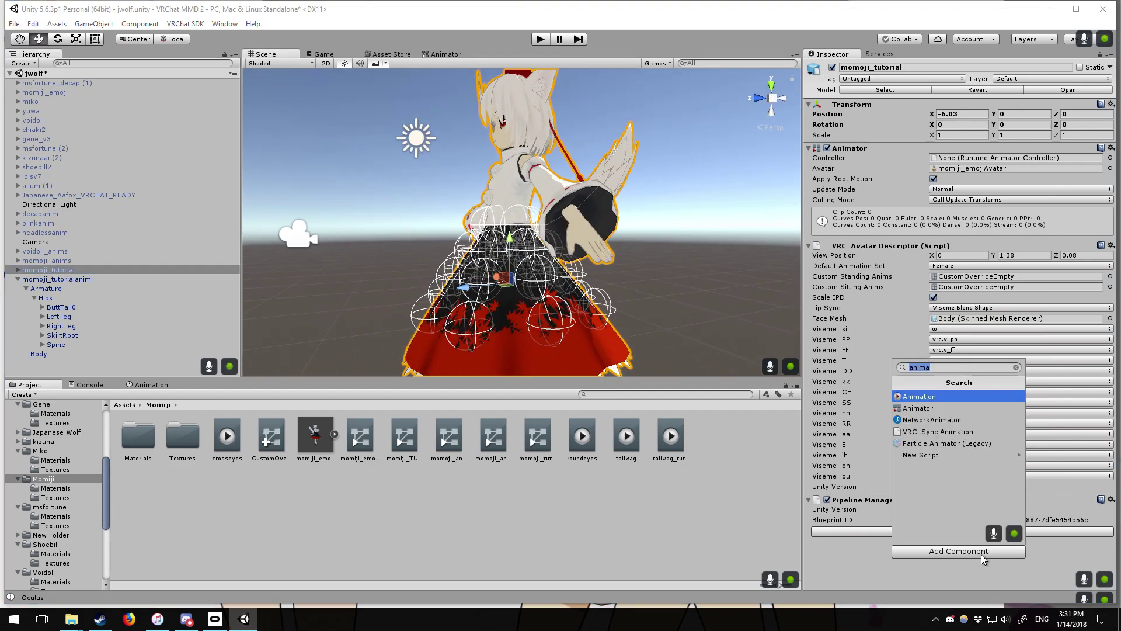
pyautogui.click(936, 397)
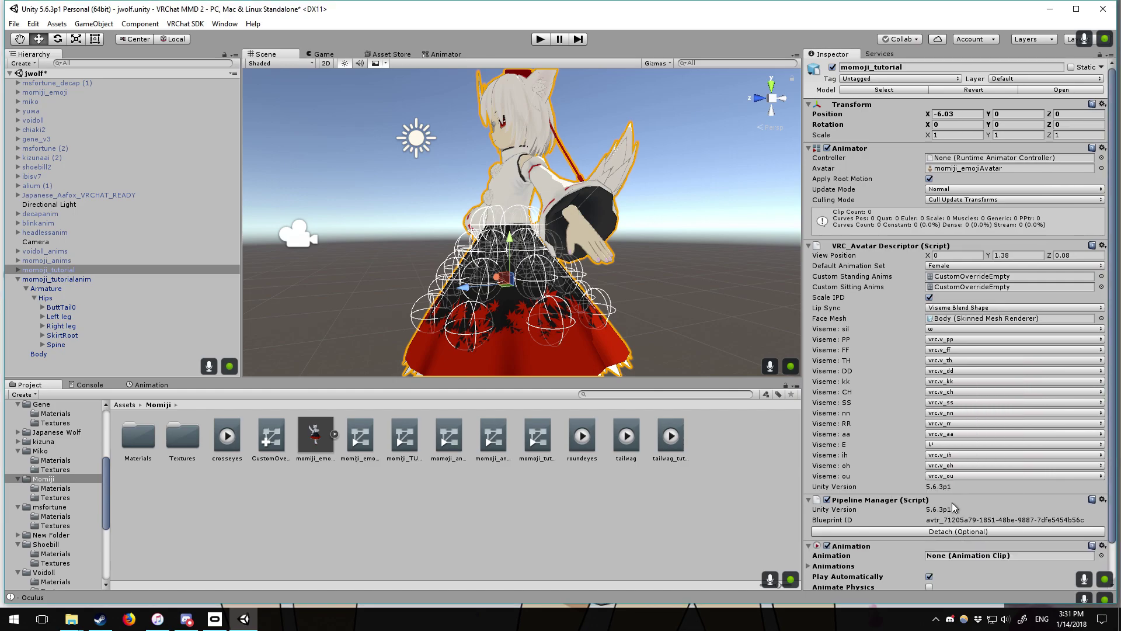
pyautogui.scroll(-3, 954, 508)
pyautogui.moveTo(671, 442); pyautogui.dragTo(965, 514)
# Run the scene and examine the tail wag on momoji_tutorial from several sides
pyautogui.keyDown('alt'); pyautogui.moveTo(655, 261); pyautogui.dragTo(578, 175); pyautogui.keyUp('alt')
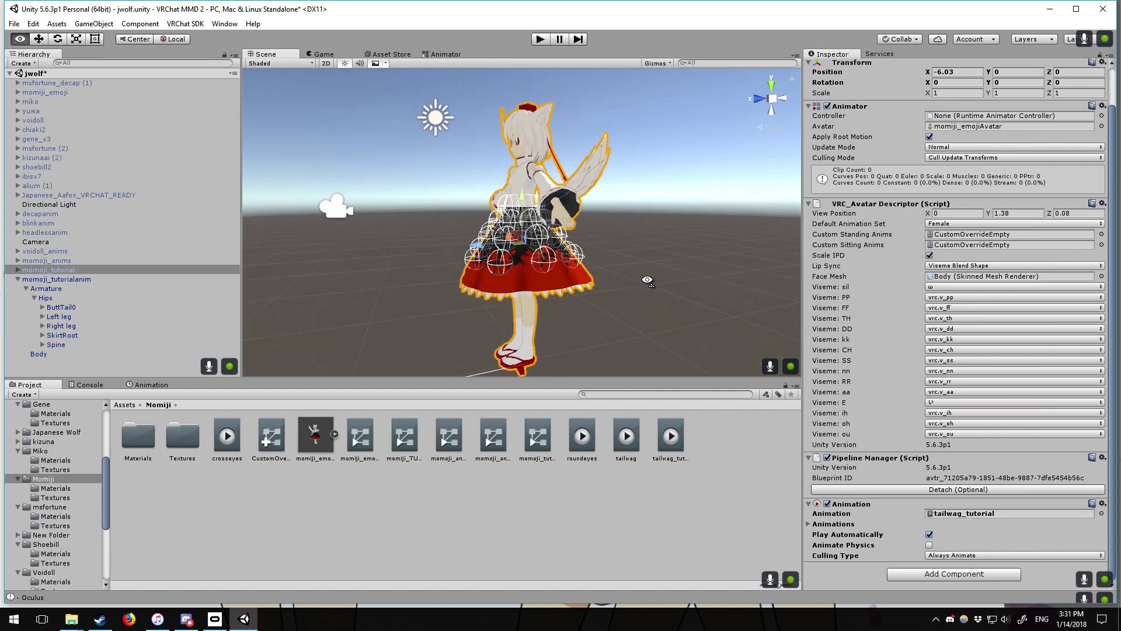
pyautogui.click(539, 39)
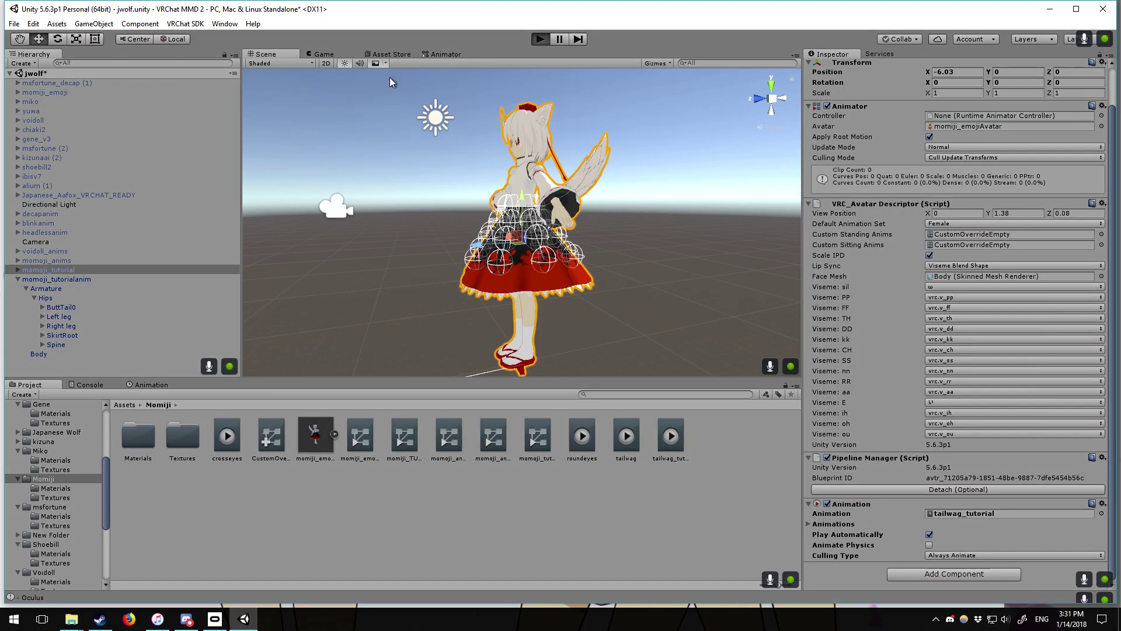
pyautogui.keyDown('alt'); pyautogui.moveTo(720, 287); pyautogui.dragTo(570, 287); pyautogui.keyUp('alt')
pyautogui.moveTo(570, 287); pyautogui.dragTo(97, 277, button='right')
pyautogui.moveTo(408, 229); pyautogui.dragTo(570, 226, button='right')
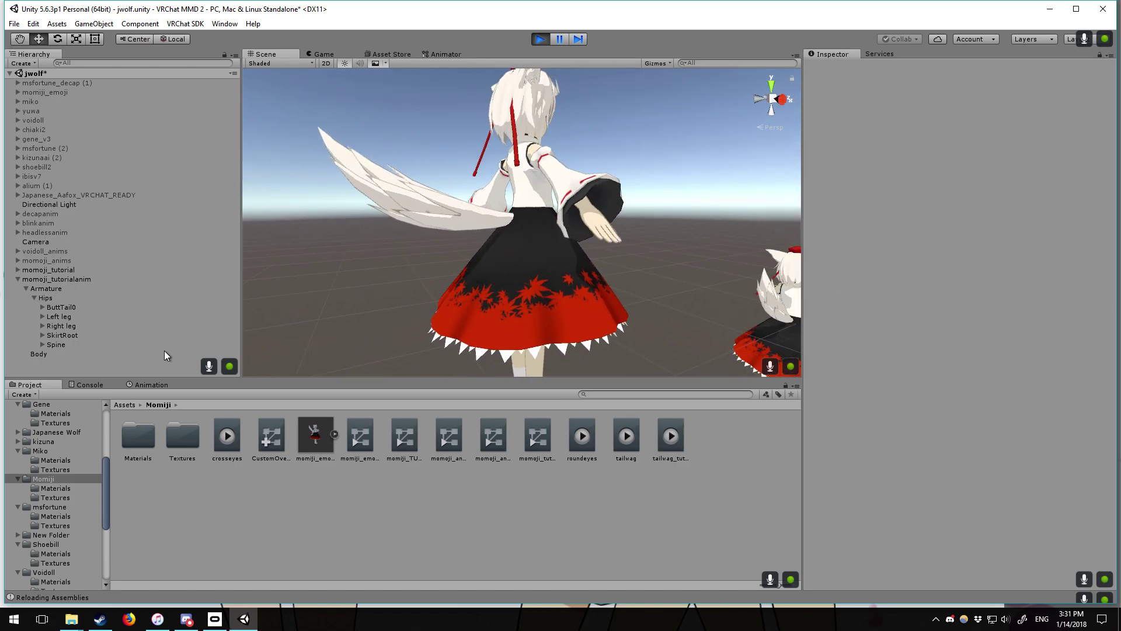
pyautogui.click(61, 271)
pyautogui.moveTo(307, 259); pyautogui.dragTo(543, 210, button='right')
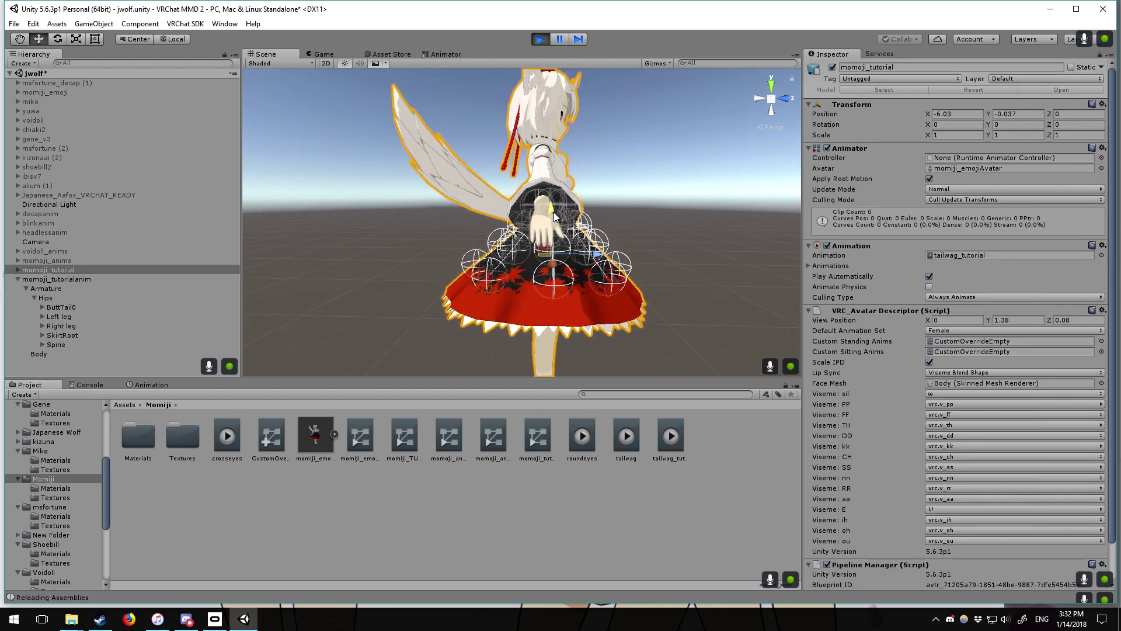
pyautogui.keyDown('alt'); pyautogui.moveTo(544, 203); pyautogui.dragTo(842, 208); pyautogui.keyUp('alt')
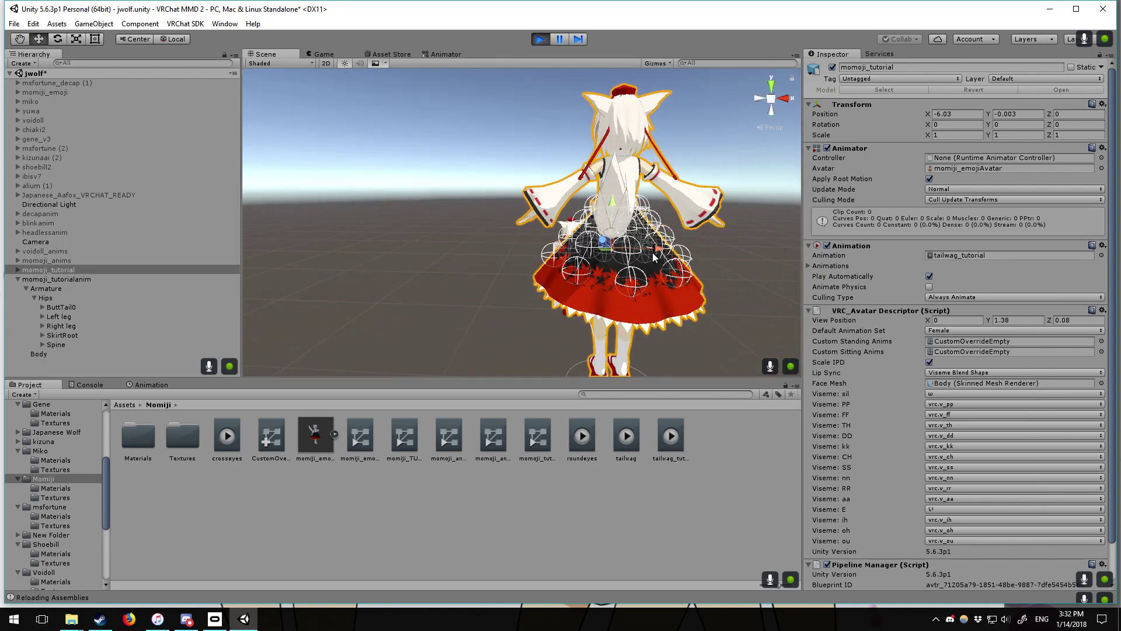
pyautogui.keyDown('alt'); pyautogui.moveTo(631, 251); pyautogui.dragTo(467, 253); pyautogui.keyUp('alt')
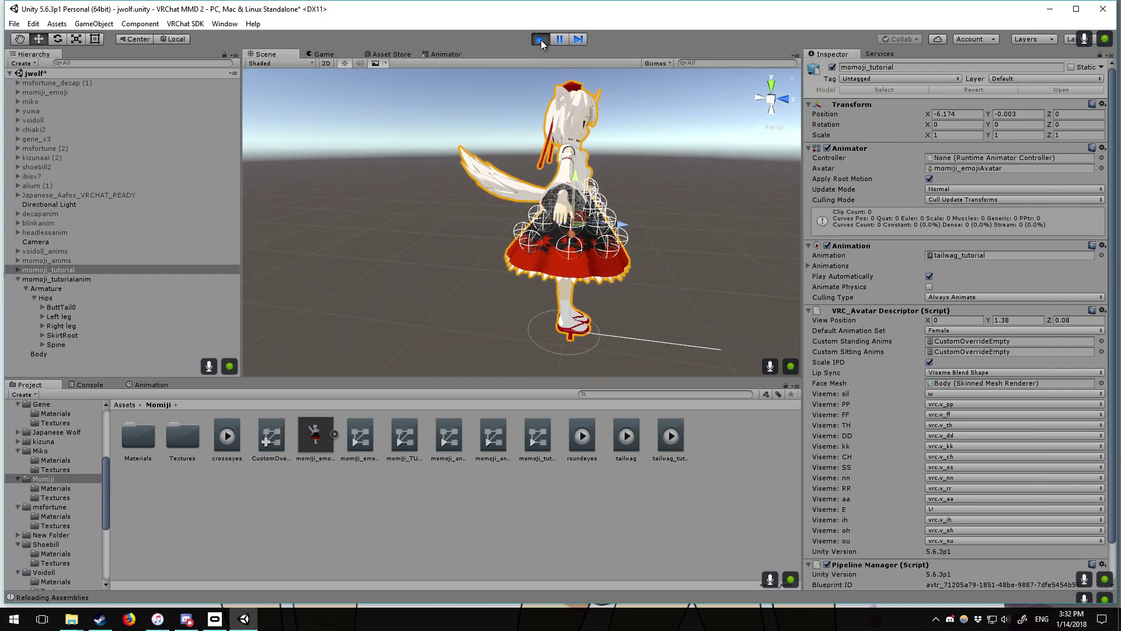
pyautogui.keyDown('alt'); pyautogui.moveTo(608, 126); pyautogui.dragTo(502, 244); pyautogui.keyUp('alt')
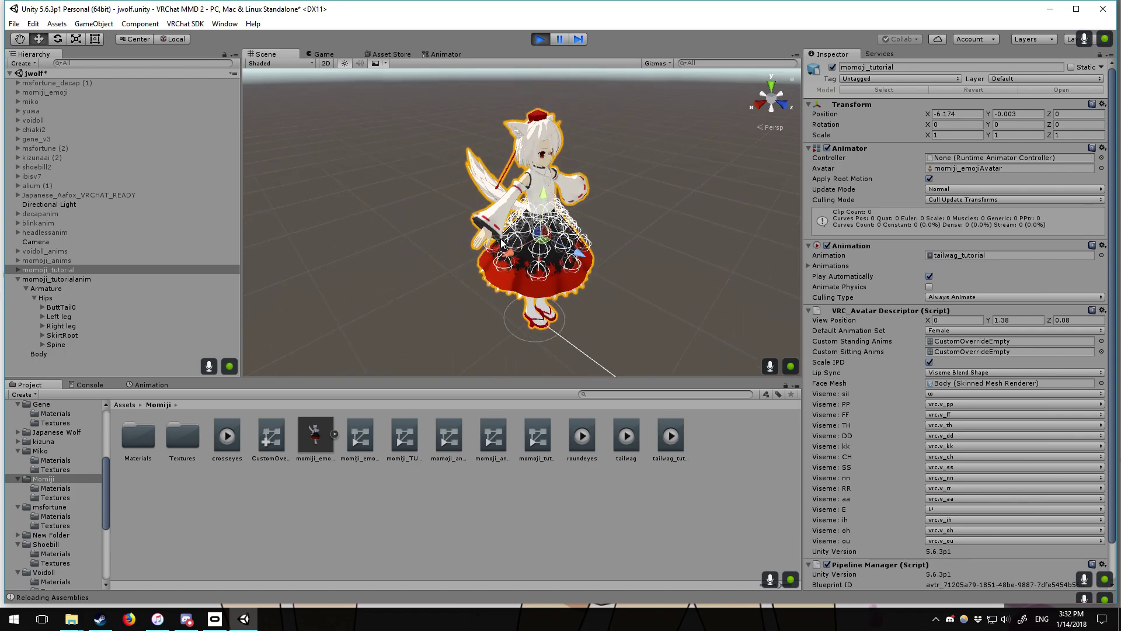